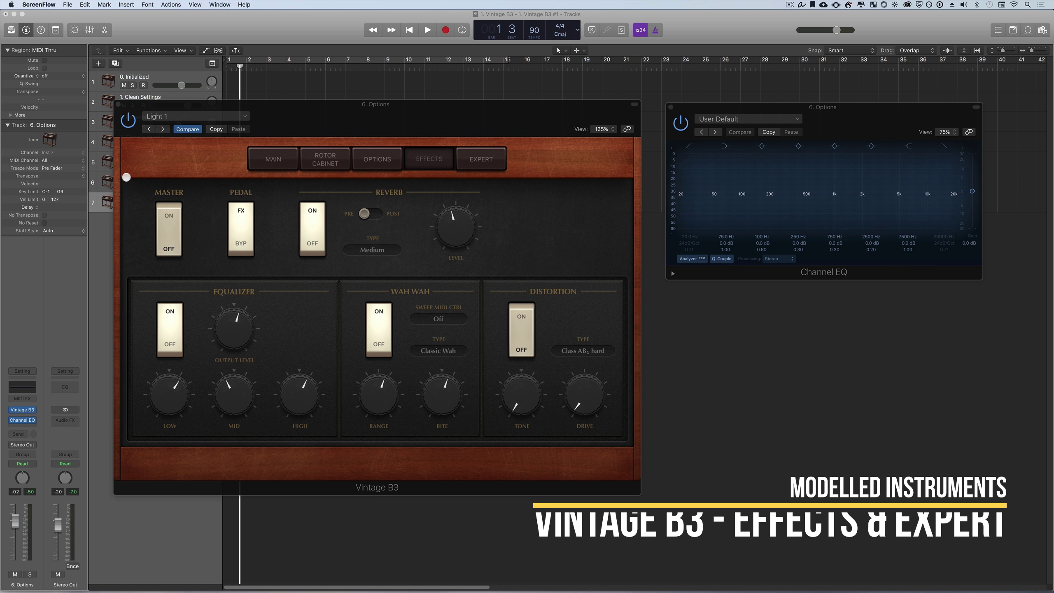
Step: Turn the Vintage B3 master effects off and back on
left_click(175, 212)
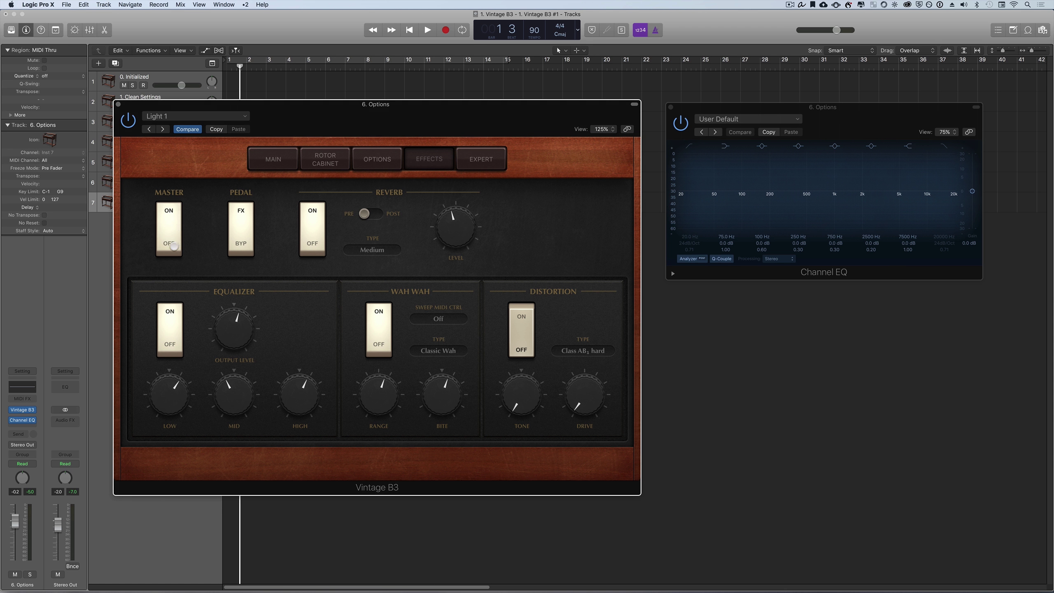
left_click(174, 212)
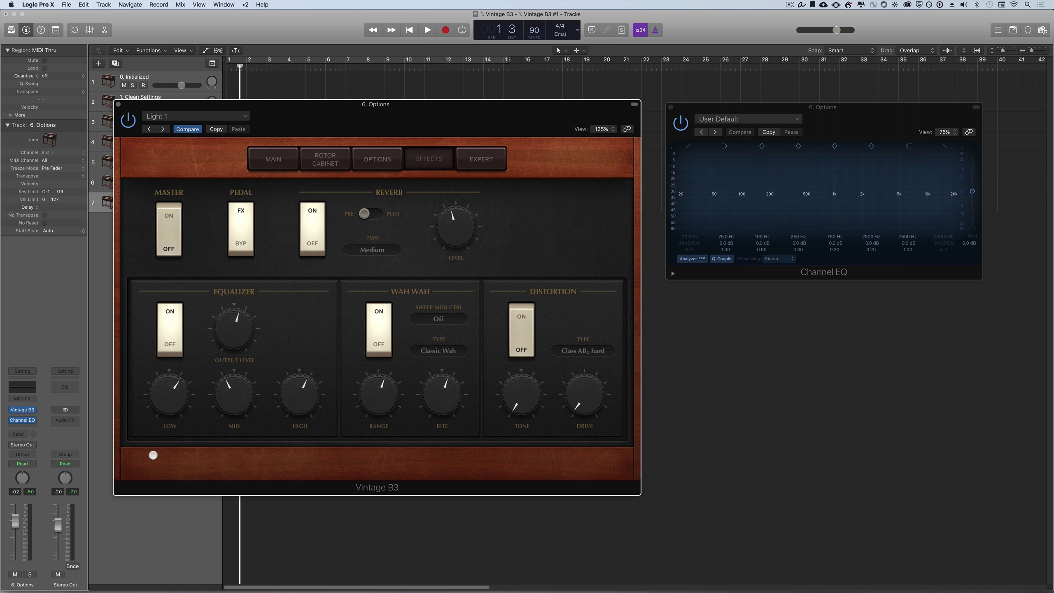
left_click(172, 217)
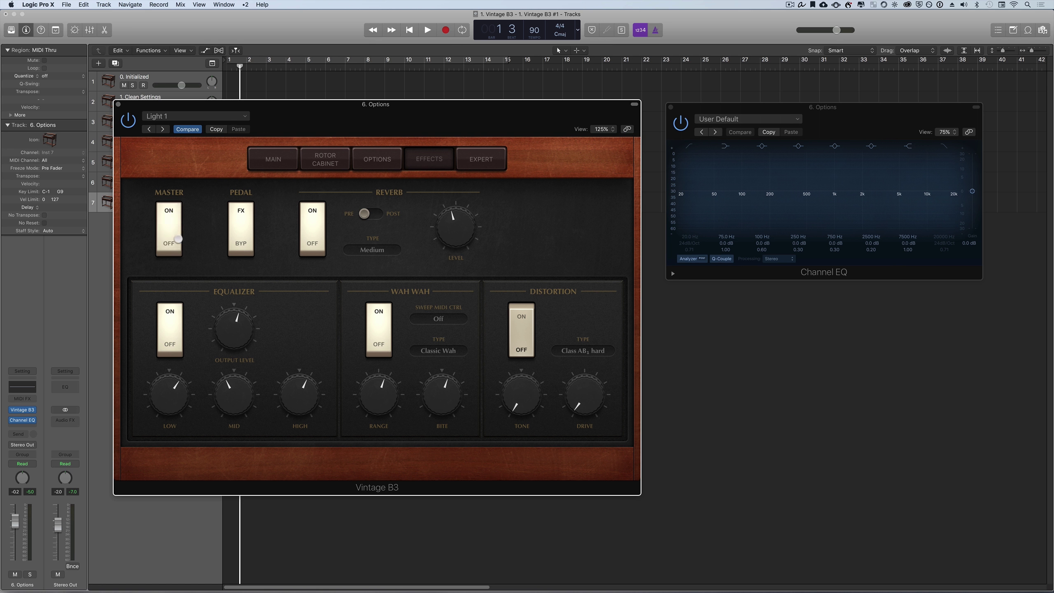
Step: Look through the rotor cabinet and Options pages, ending back on the Effects page
left_click(326, 159)
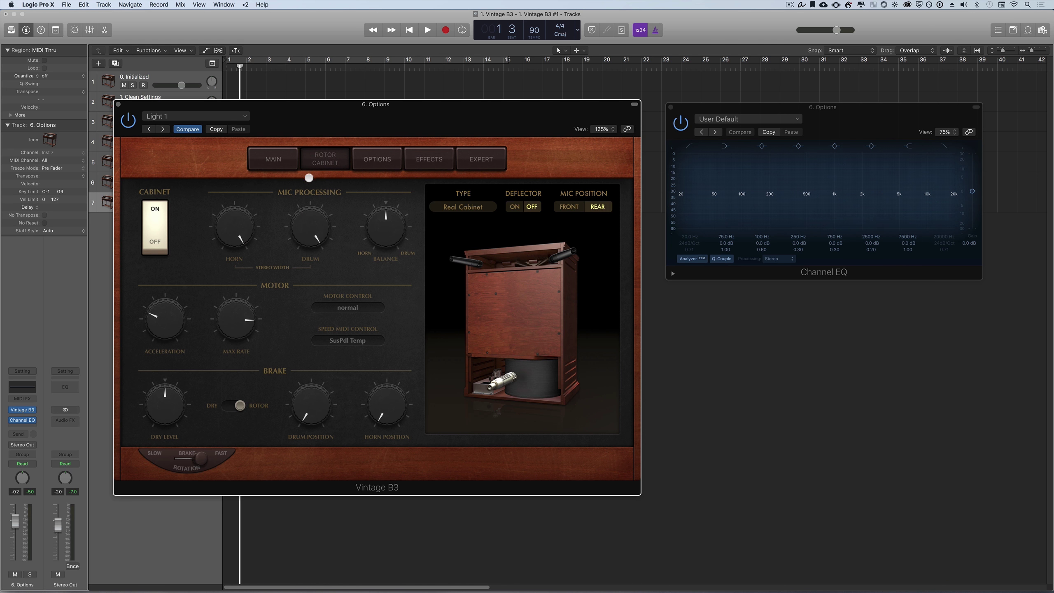
left_click(360, 158)
left_click(419, 159)
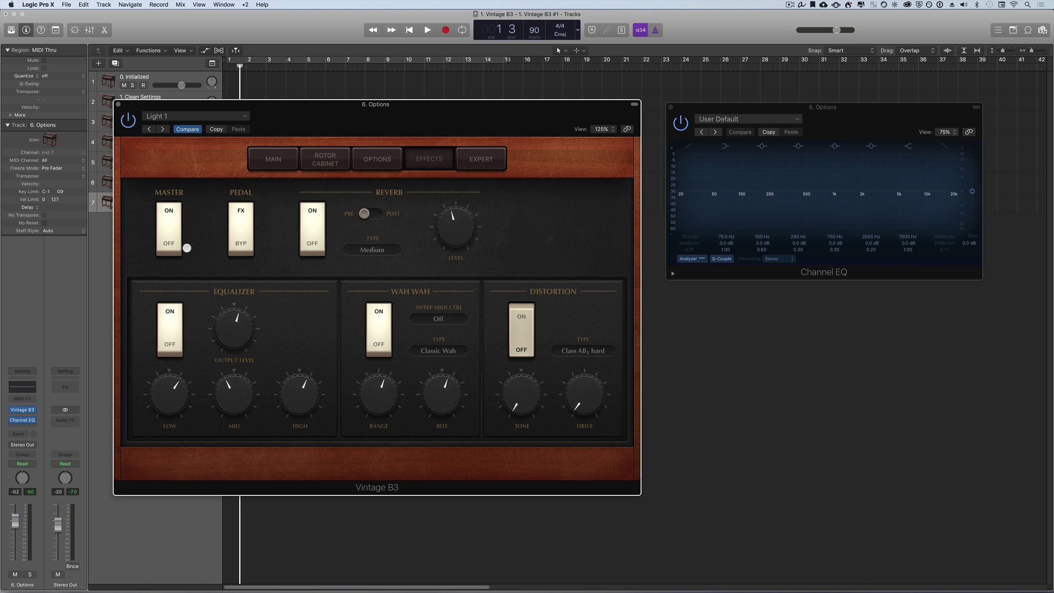
left_click_drag(173, 246, 198, 213)
left_click(368, 159)
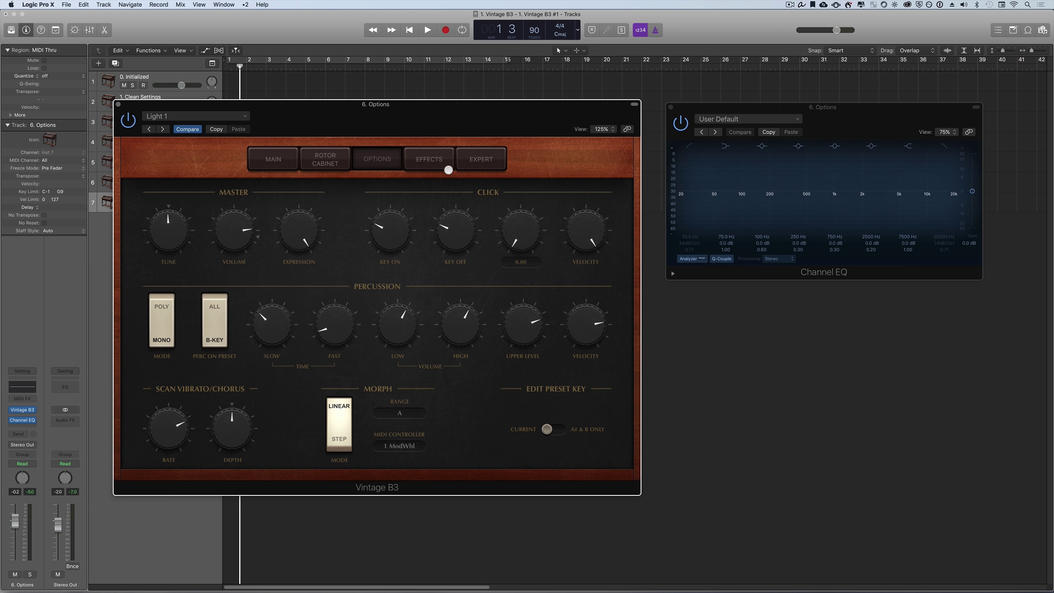
left_click(444, 162)
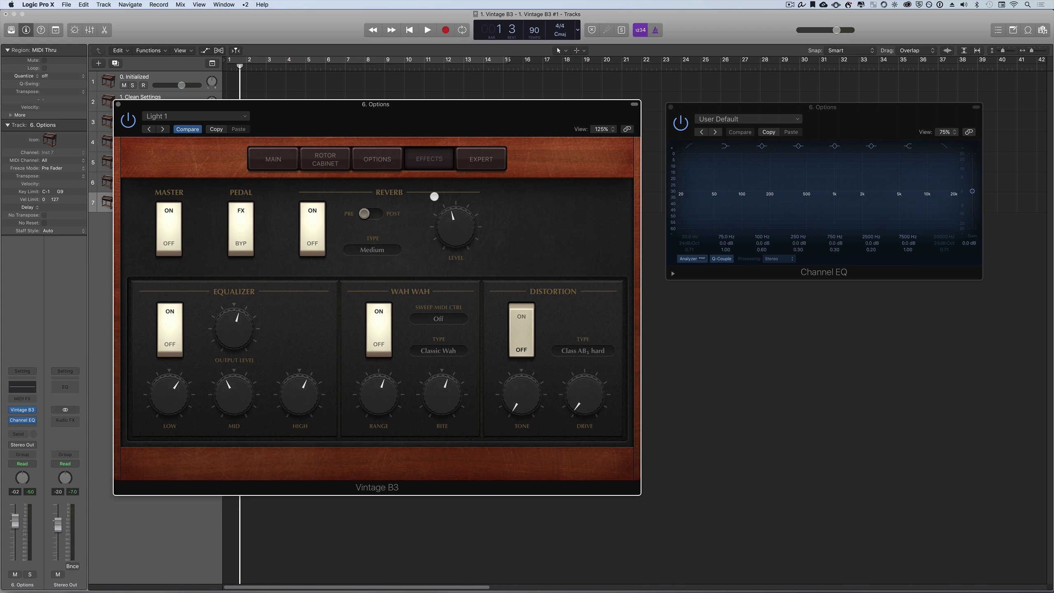
Step: Bypass the pedal effects, leaving the Pedal switch on BYP
left_click(248, 246)
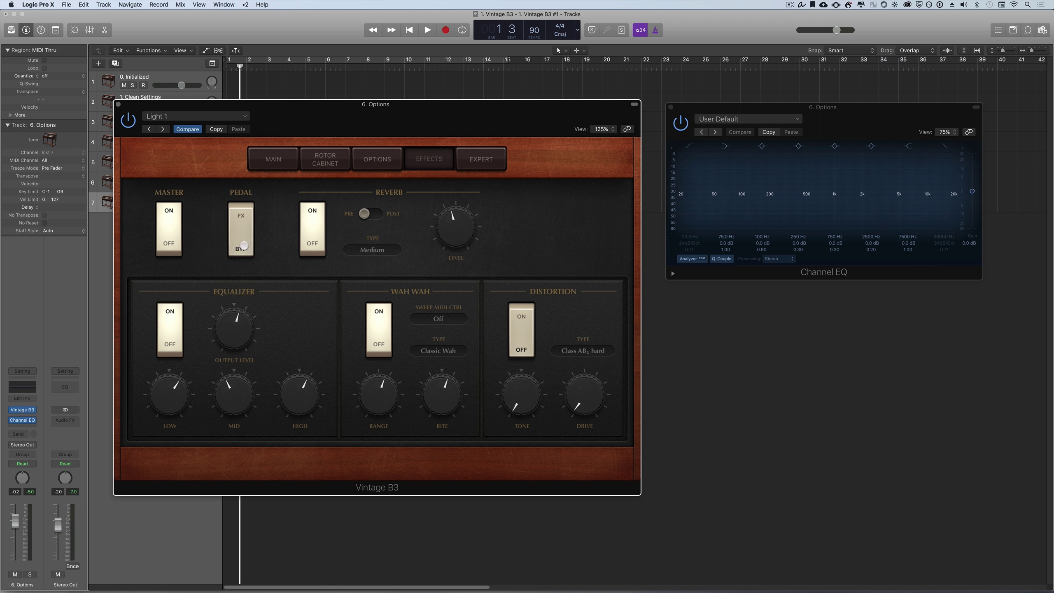
left_click(243, 213)
left_click(248, 246)
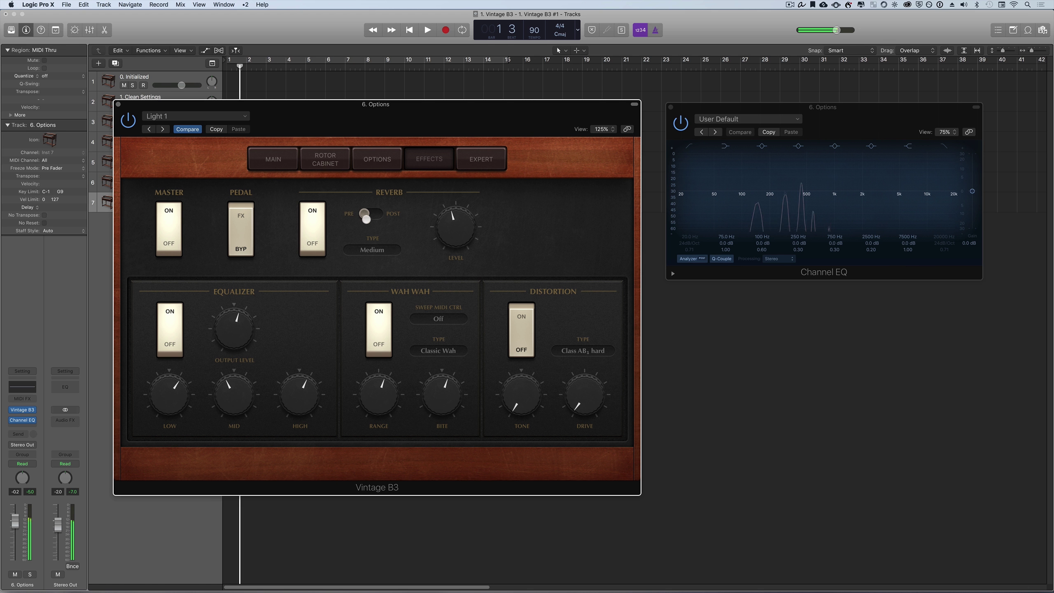
Step: Raise the reverb level, try the Large reverb type, and place the reverb post
left_click_drag(448, 237, 456, 185)
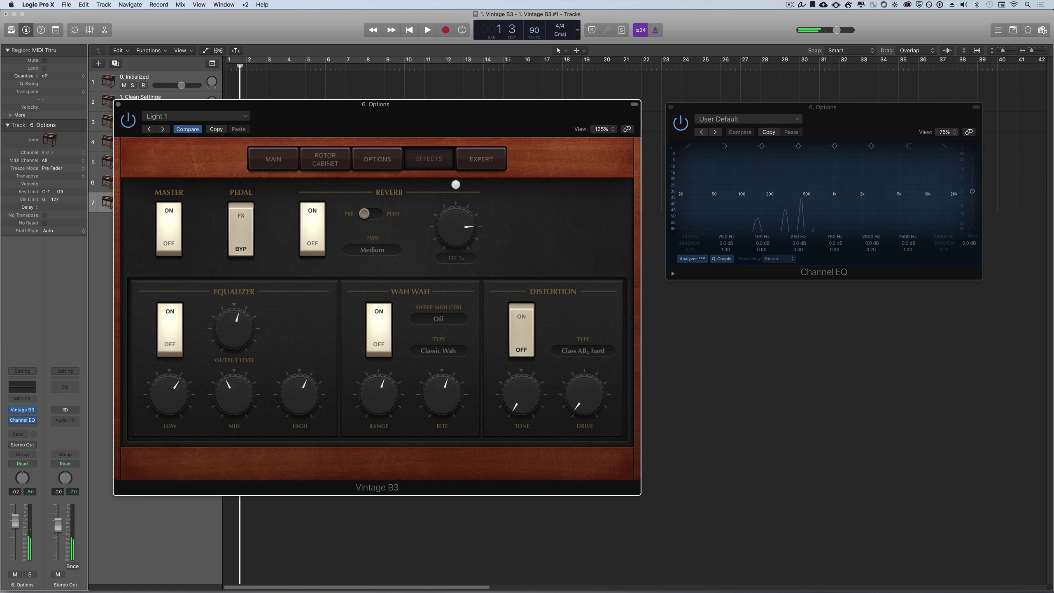
left_click(386, 249)
left_click(375, 257)
left_click(365, 214)
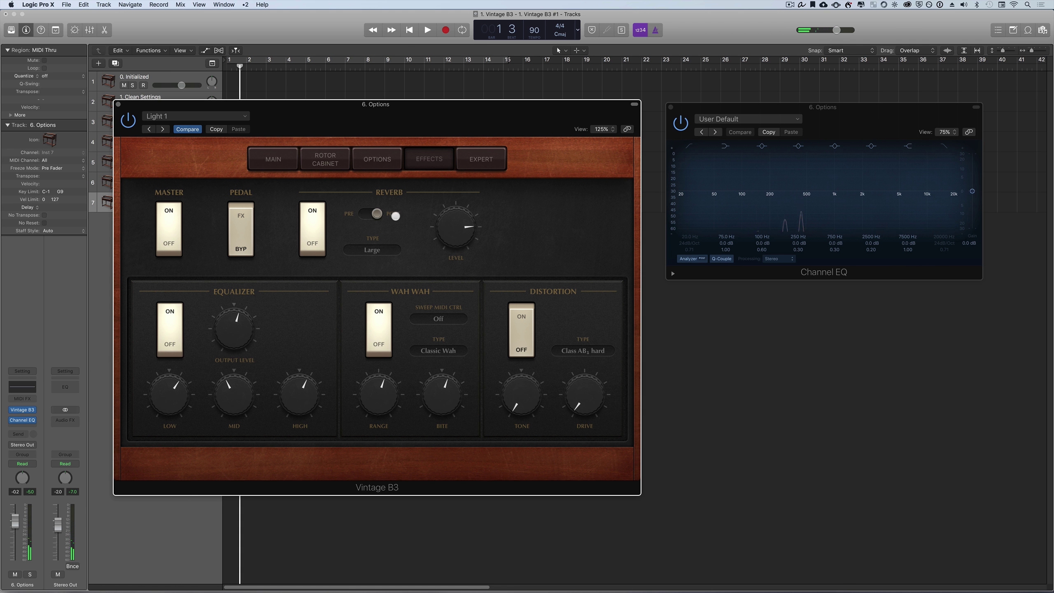
left_click(370, 213)
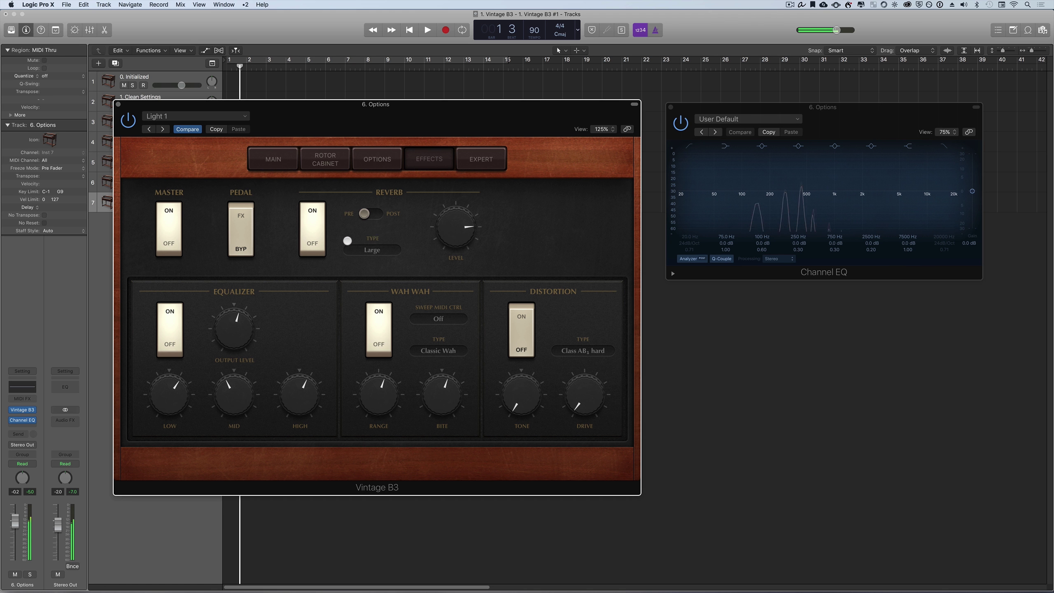
left_click(372, 215)
Step: Change the reverb type to Spring and set the reverb level to 144 %
mouse_move(429, 232)
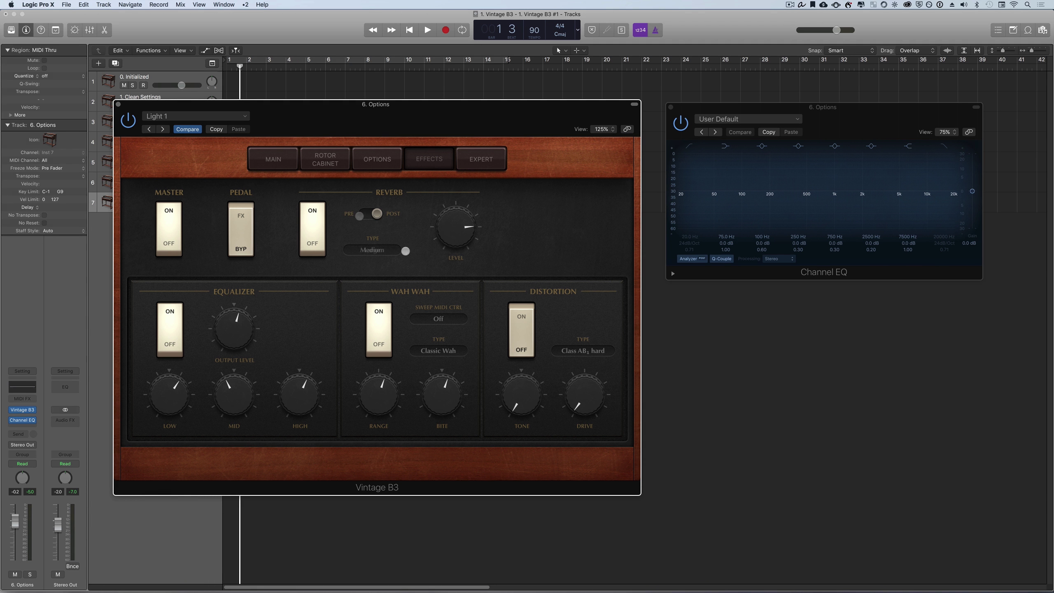
left_click_drag(405, 250, 392, 249)
left_click(389, 249)
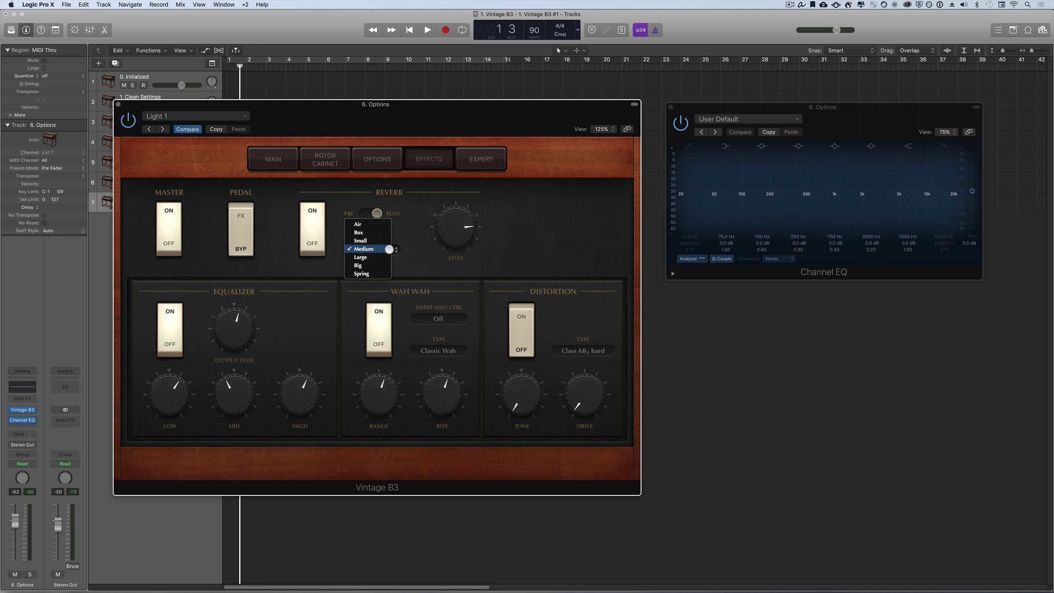
left_click(381, 272)
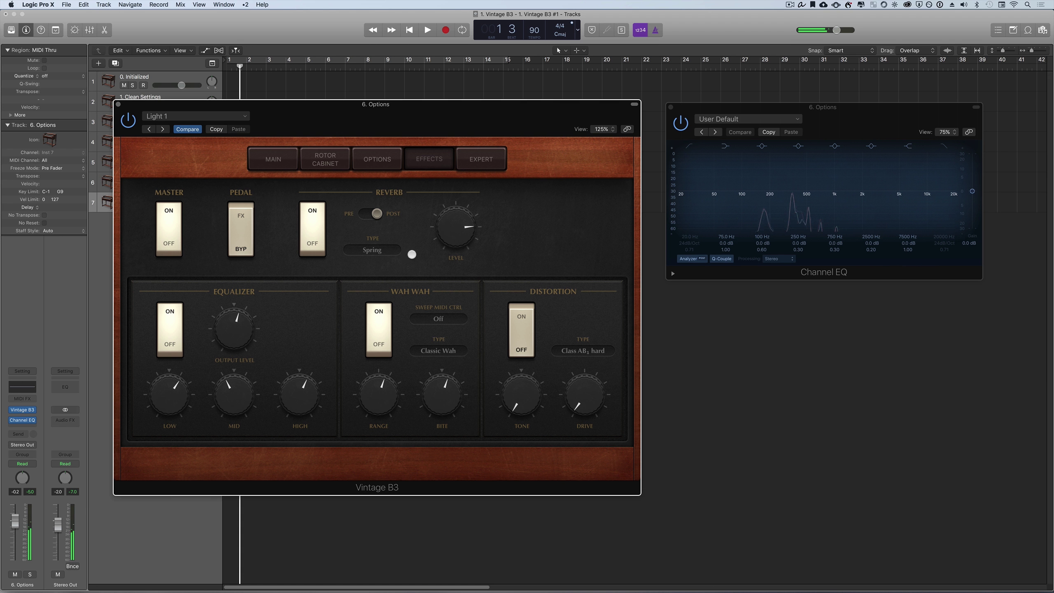
mouse_move(454, 216)
left_mouse_down()
mouse_move(458, 268)
mouse_move(459, 232)
left_mouse_up()
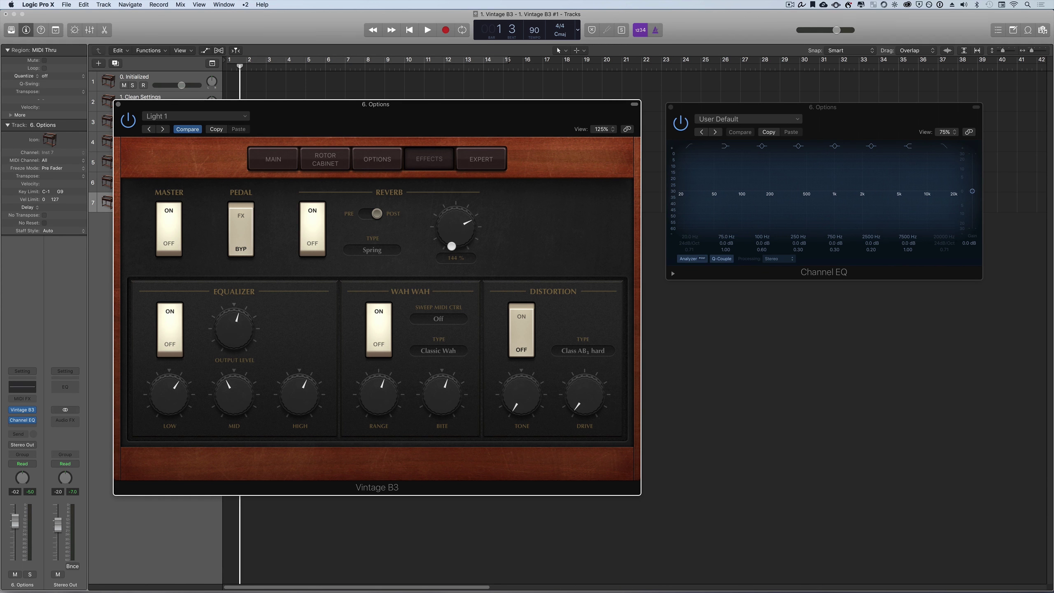
Step: Switch the equalizer off and back on, and keep Classic Wah as the wah type
left_click(177, 344)
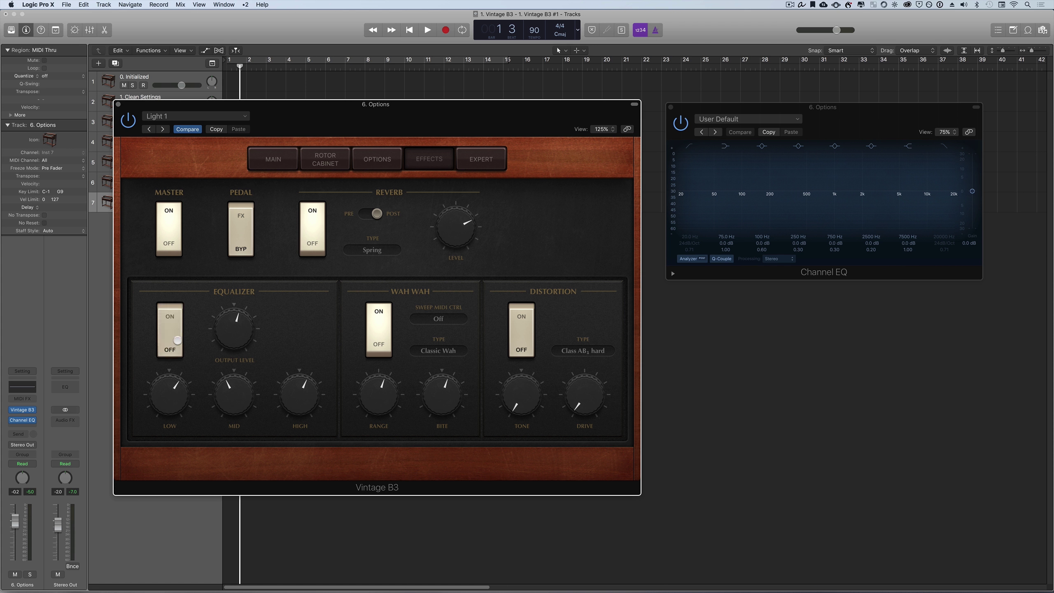
left_click(177, 344)
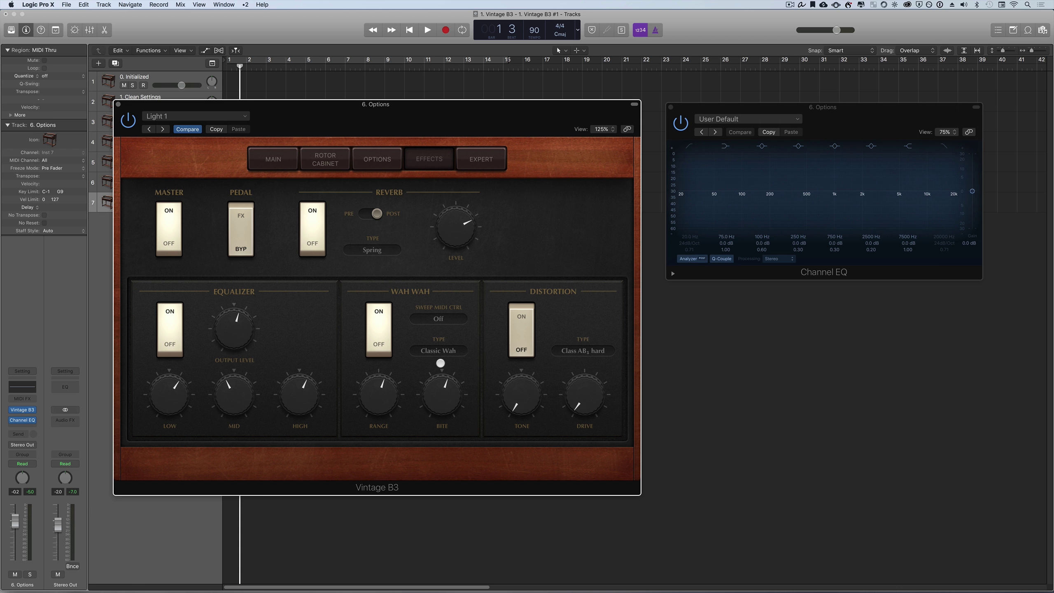
left_click(447, 351)
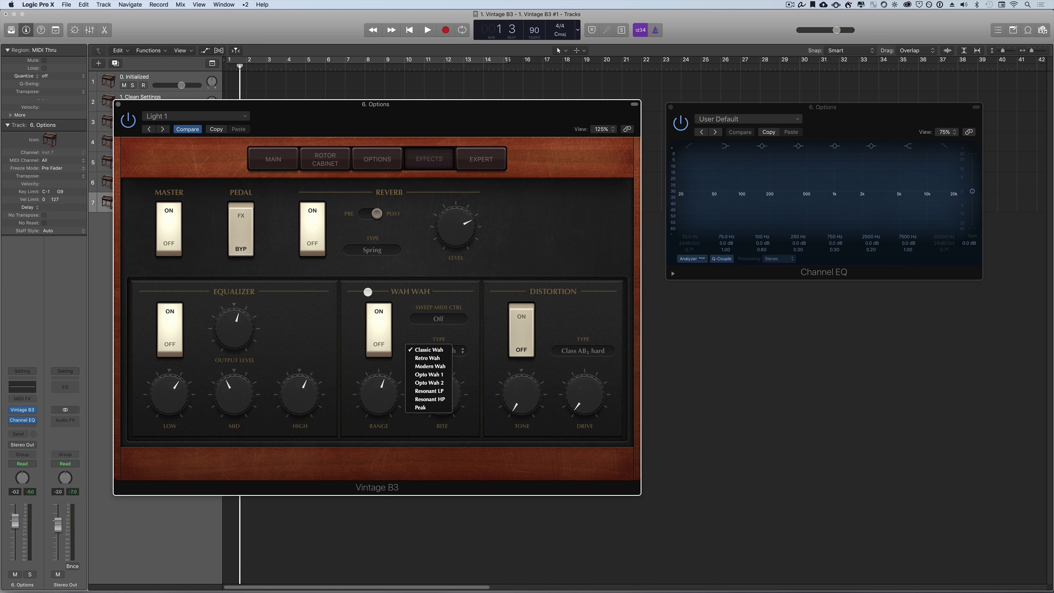
left_click(410, 350)
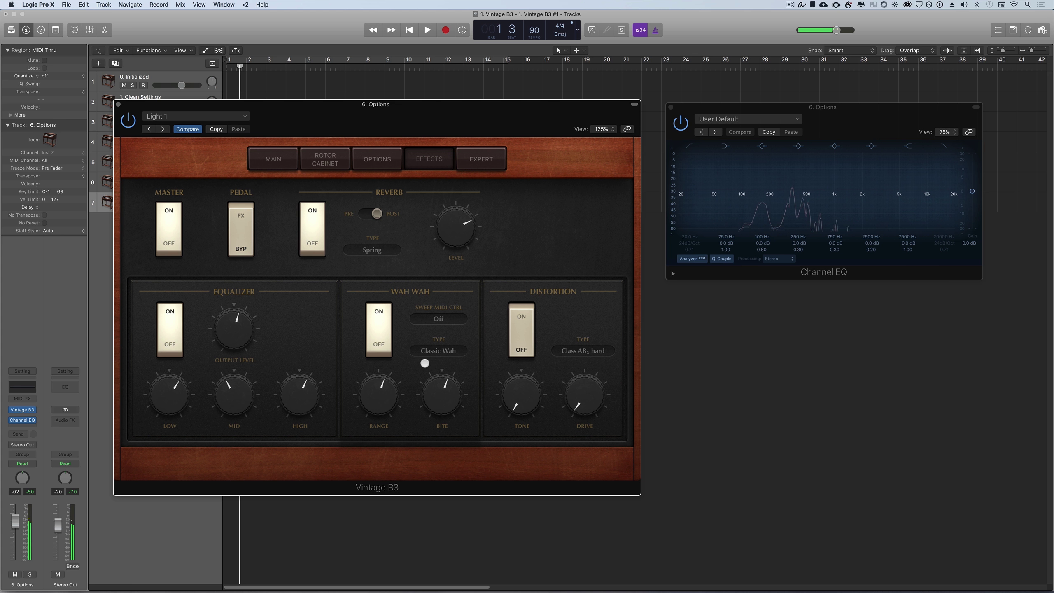
Step: Check the wah sweep MIDI controller list without changing the assignment
left_click(450, 319)
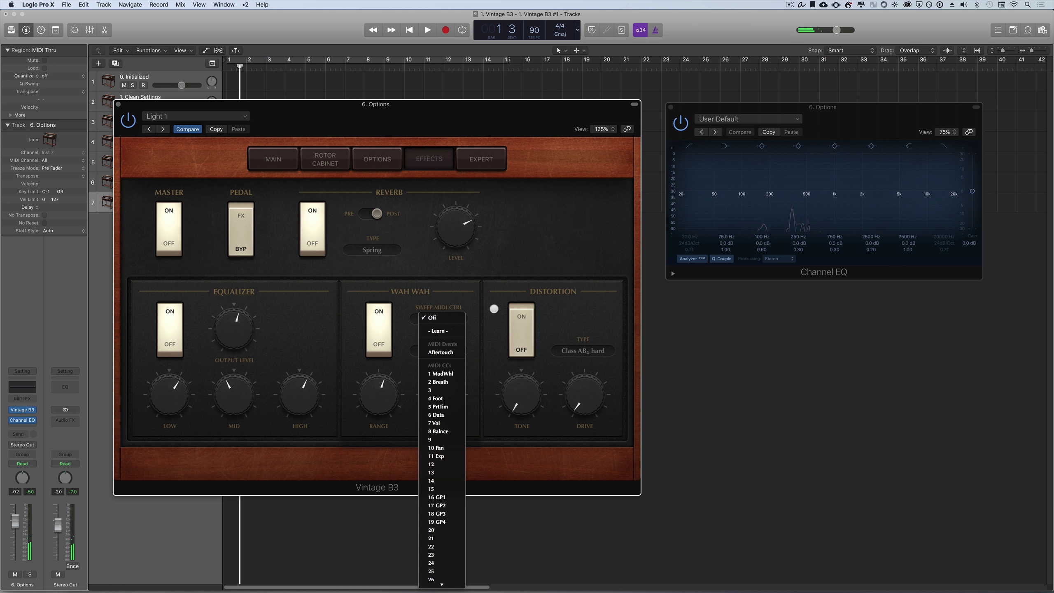
left_click(501, 301)
left_click(456, 319)
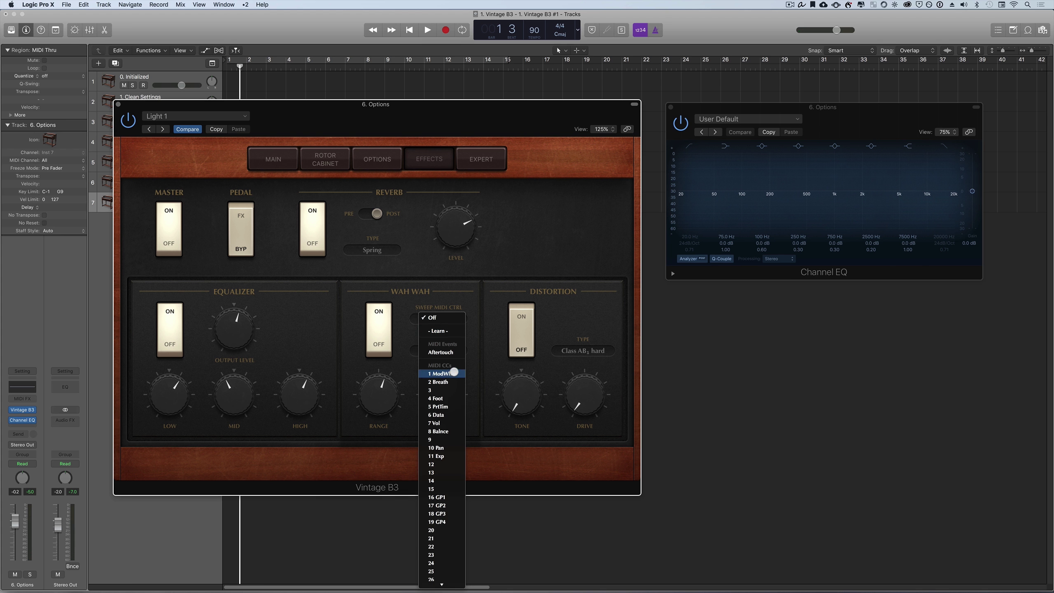
left_click(478, 339)
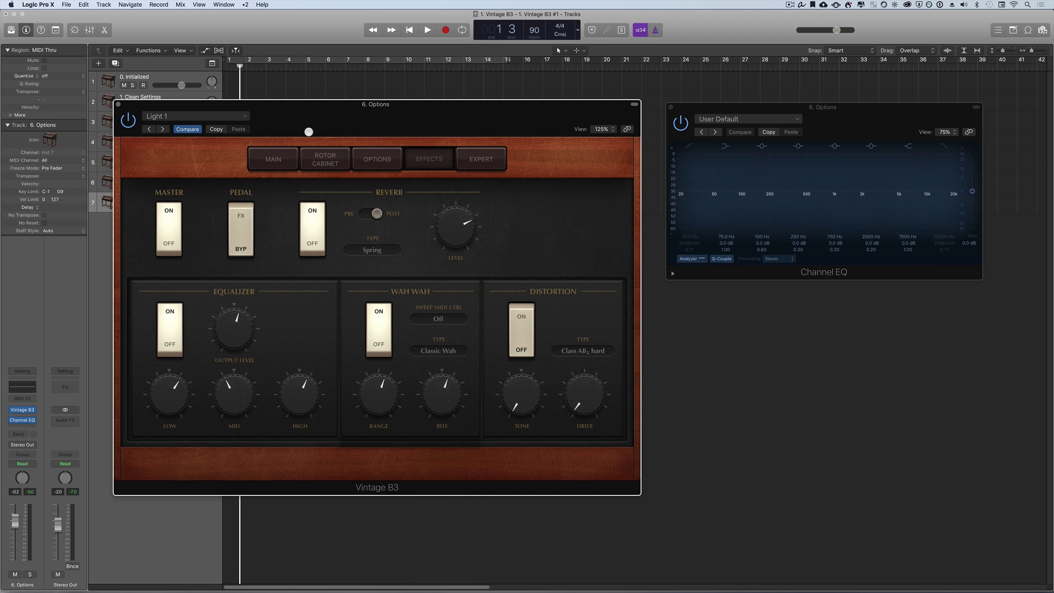
Step: Look at the Main drawbar page, drawbar presets and Options, ending on the Effects page
left_click(276, 159)
left_click(558, 462)
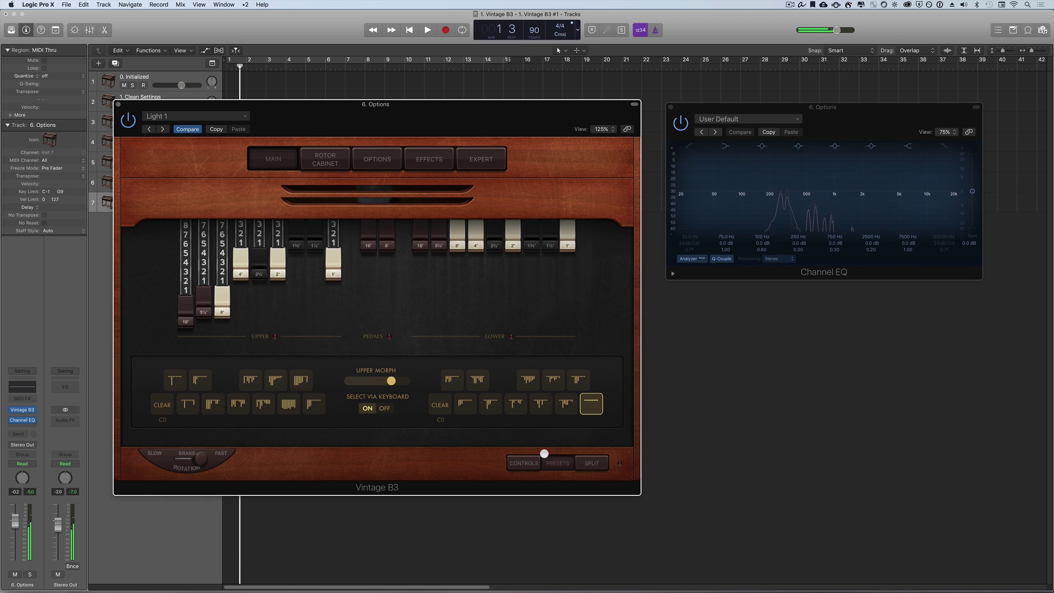
left_click(379, 159)
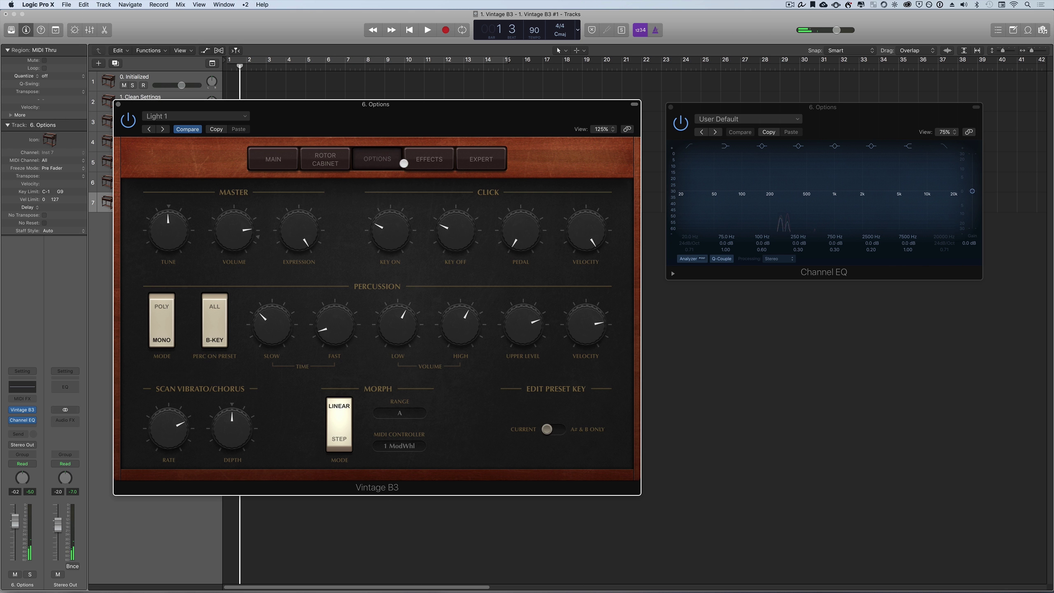
left_click(424, 158)
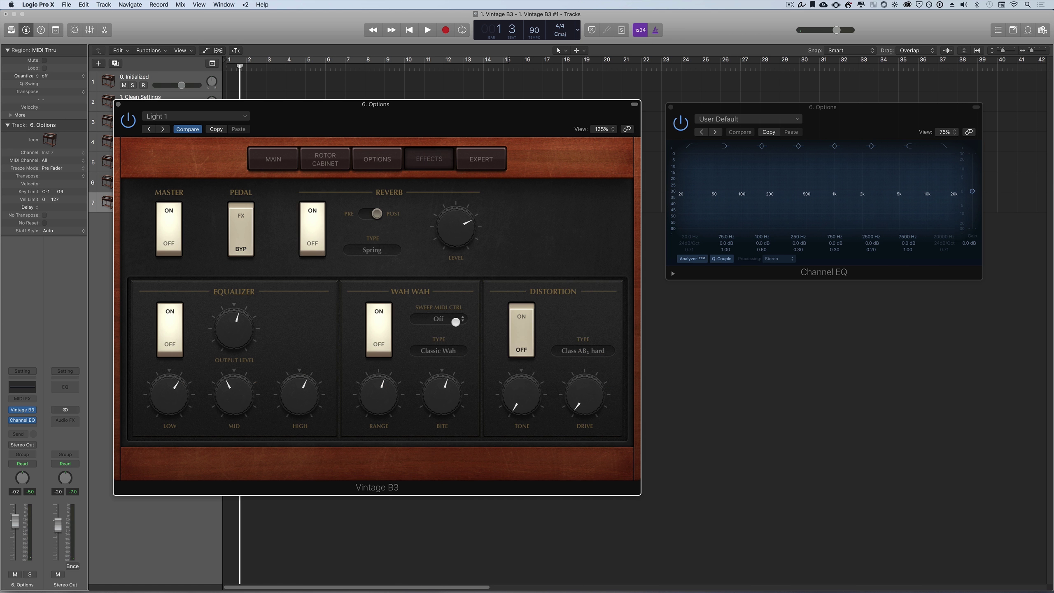
Step: Assign 1 ModWhl to the wah sweep, then review the drawbar presets
left_click(450, 321)
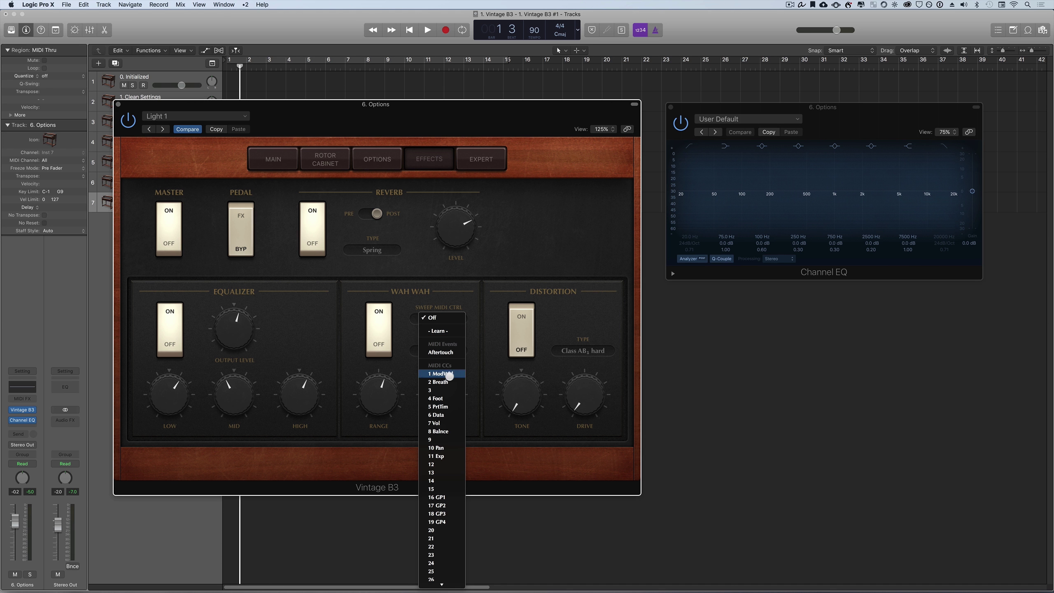
left_click(439, 373)
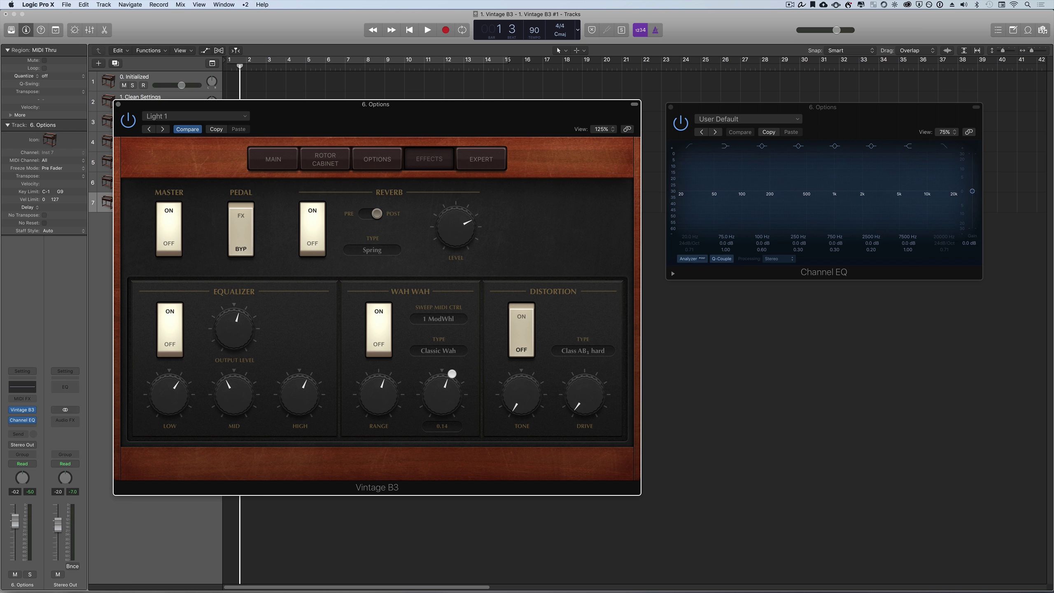
left_click(281, 161)
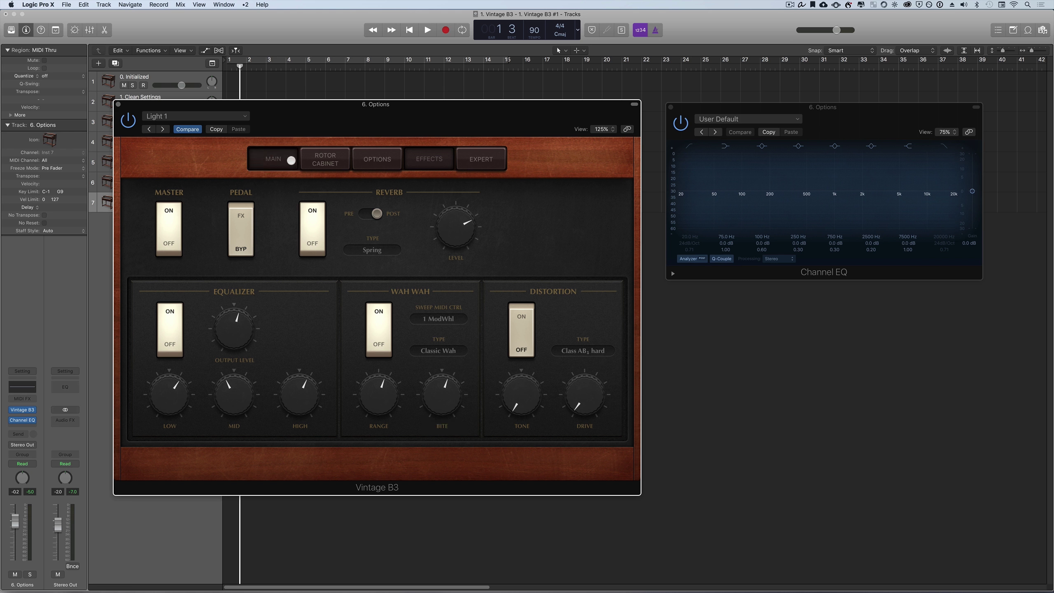
left_click(565, 457)
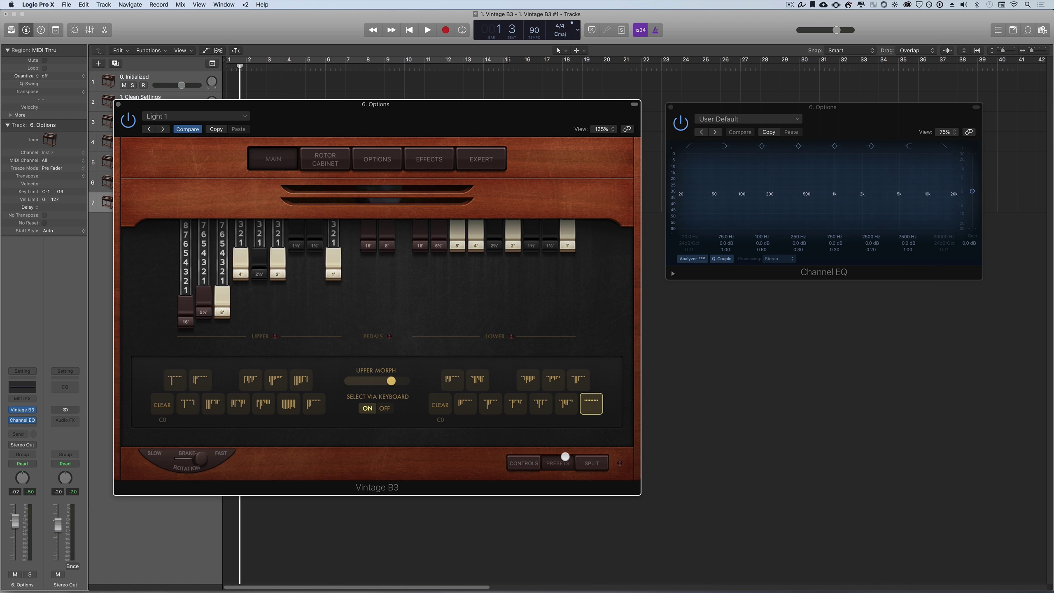
left_click(425, 159)
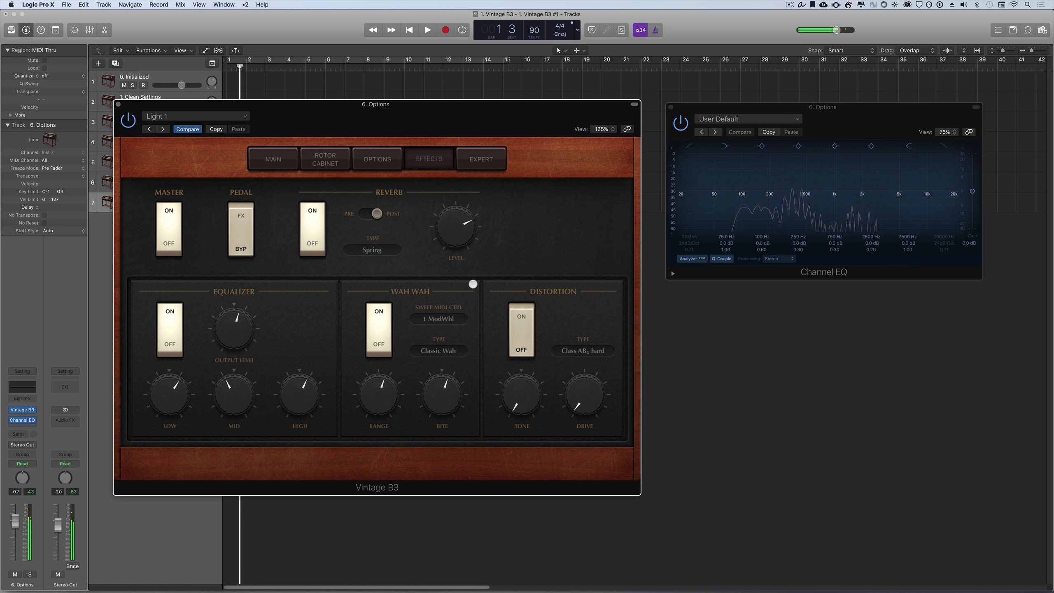
Step: Keep 1 ModWhl on the wah sweep, set wah range 2.7, bite 0.32, and the fader to -5.1 dB
left_click(459, 318)
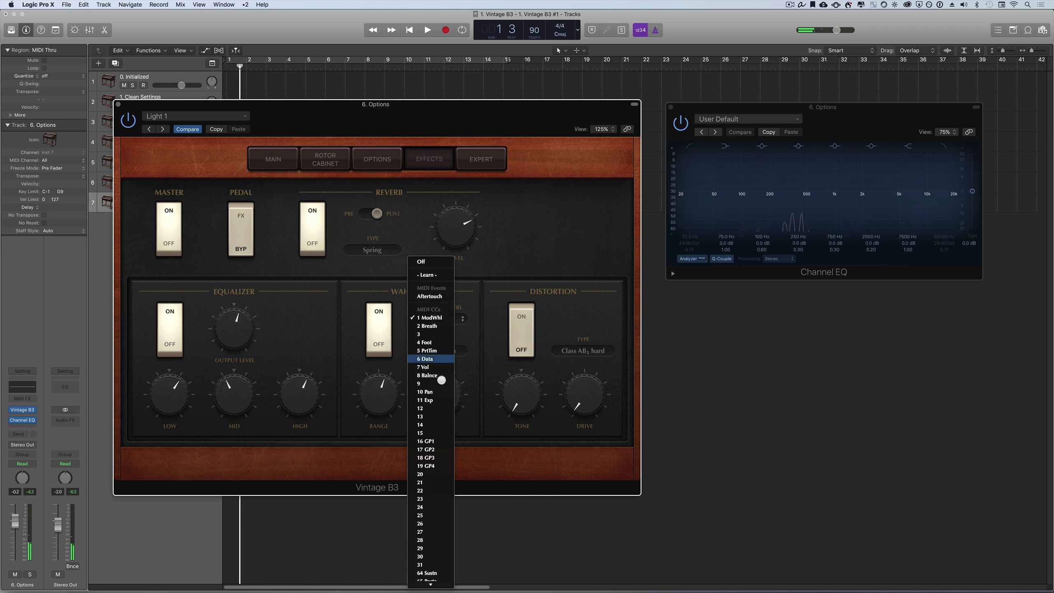
left_click(483, 320)
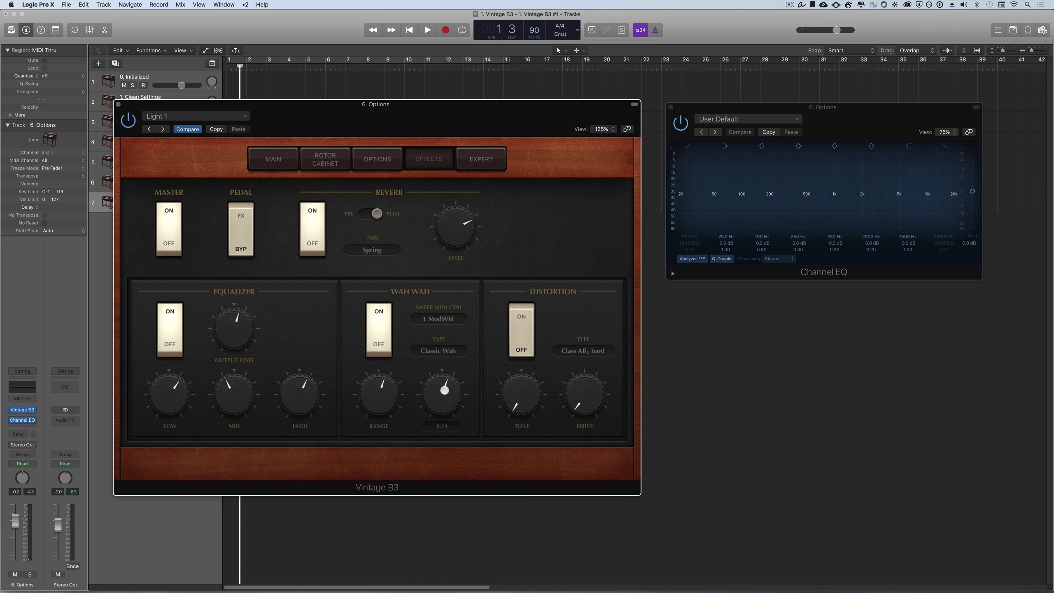
mouse_move(375, 405)
left_click_drag(376, 391, 377, 431)
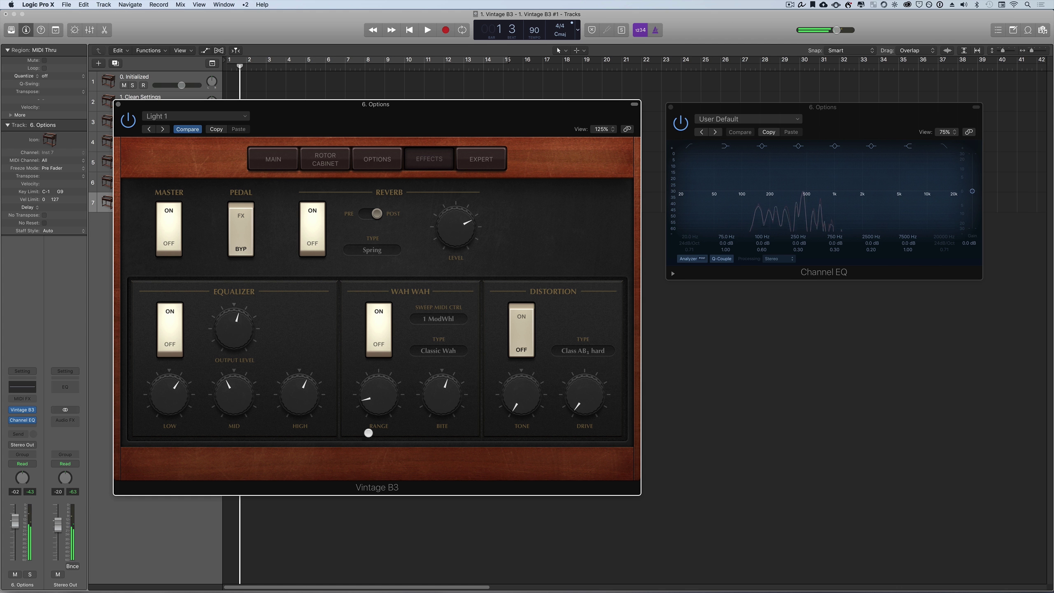
left_click_drag(379, 397, 389, 310)
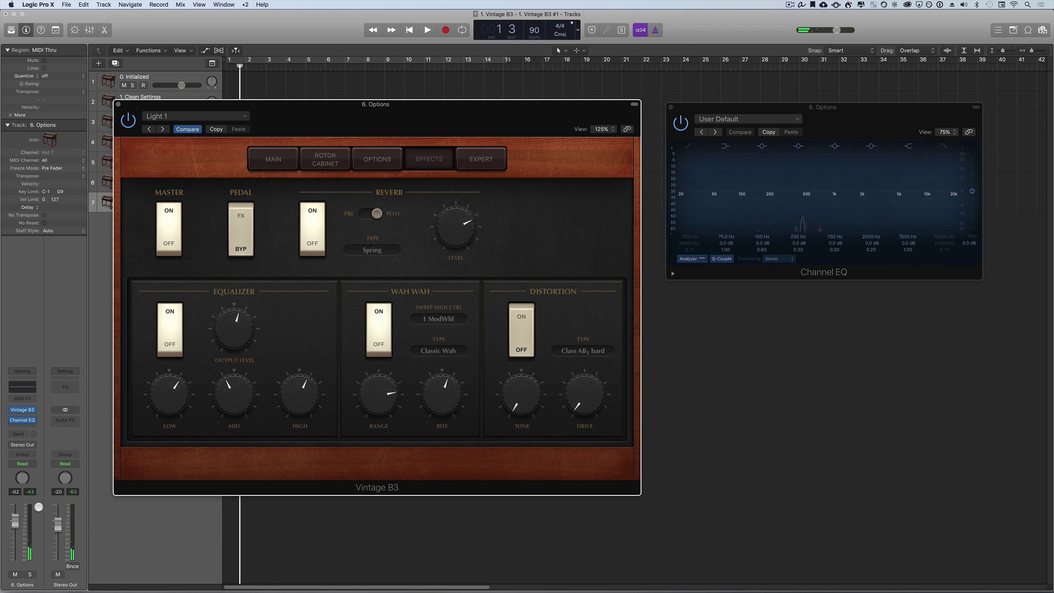
left_click_drag(14, 521, 17, 541)
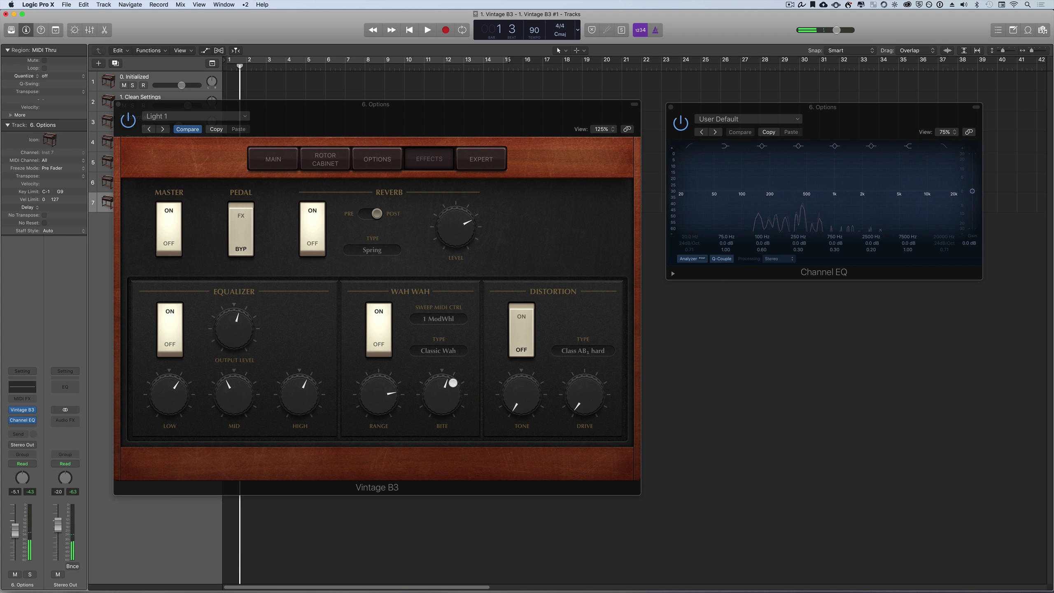
mouse_move(447, 399)
left_mouse_down()
mouse_move(441, 404)
mouse_move(444, 393)
left_mouse_up()
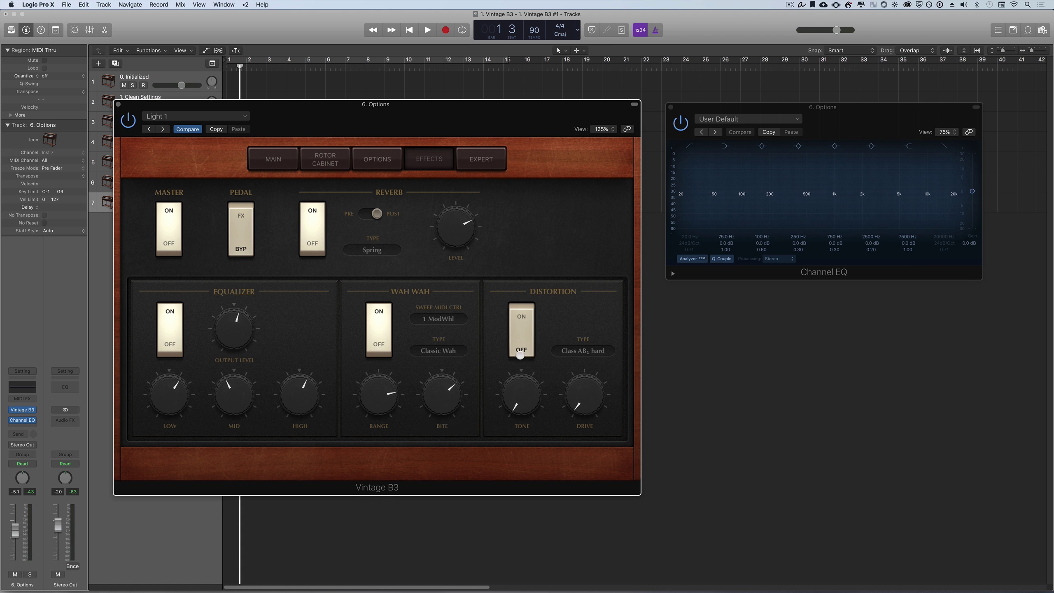
Step: Switch distortion on with tone at midway and drive 0.41, keeping the Class AB1 hard type
left_click_drag(514, 403, 511, 331)
left_click(526, 314)
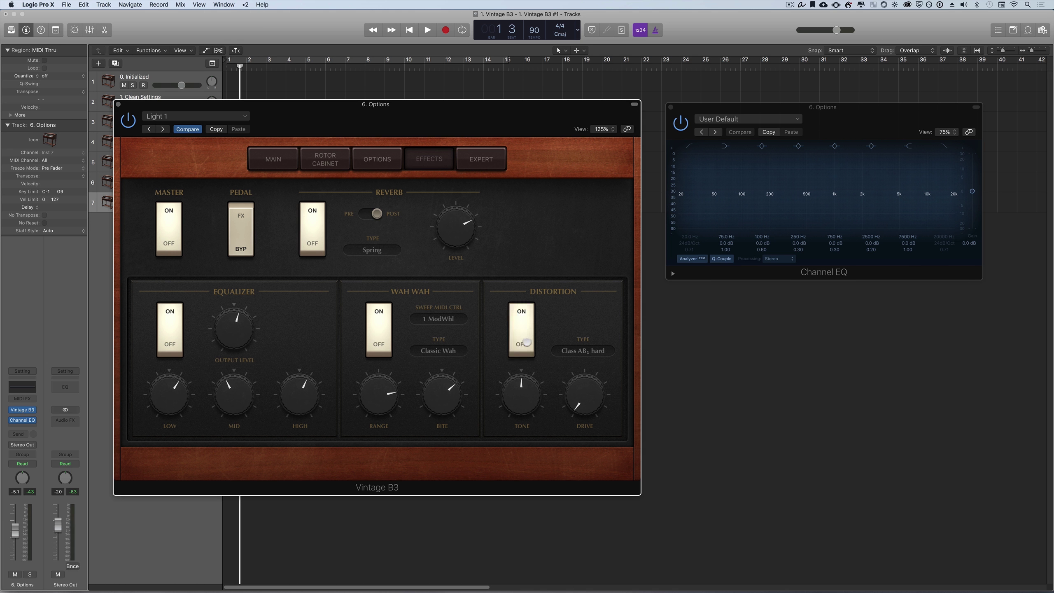
left_click(573, 391)
left_click_drag(577, 401, 548, 489)
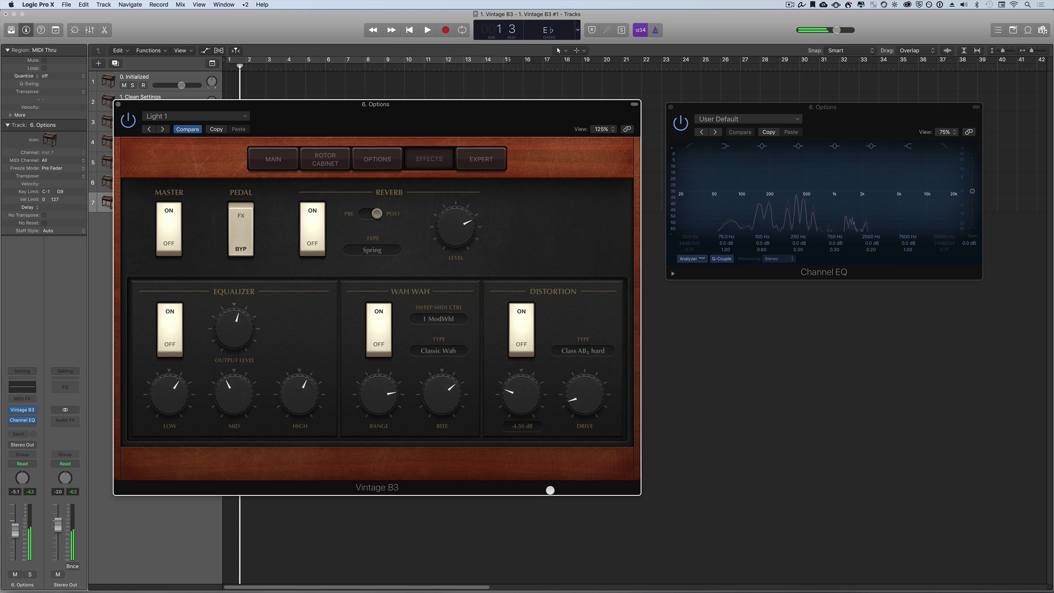
left_click(595, 351)
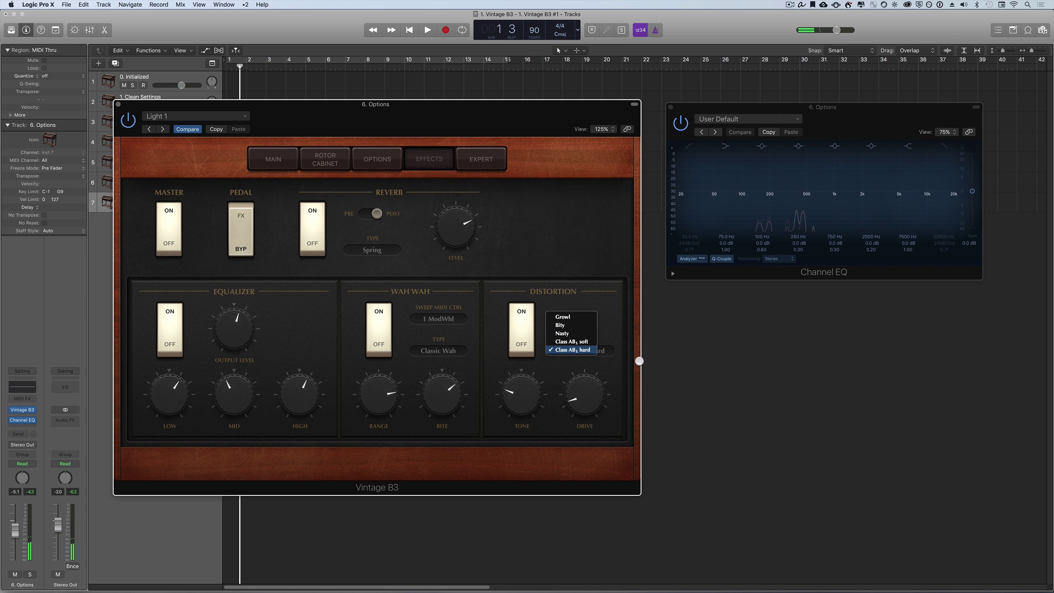
left_click(622, 322)
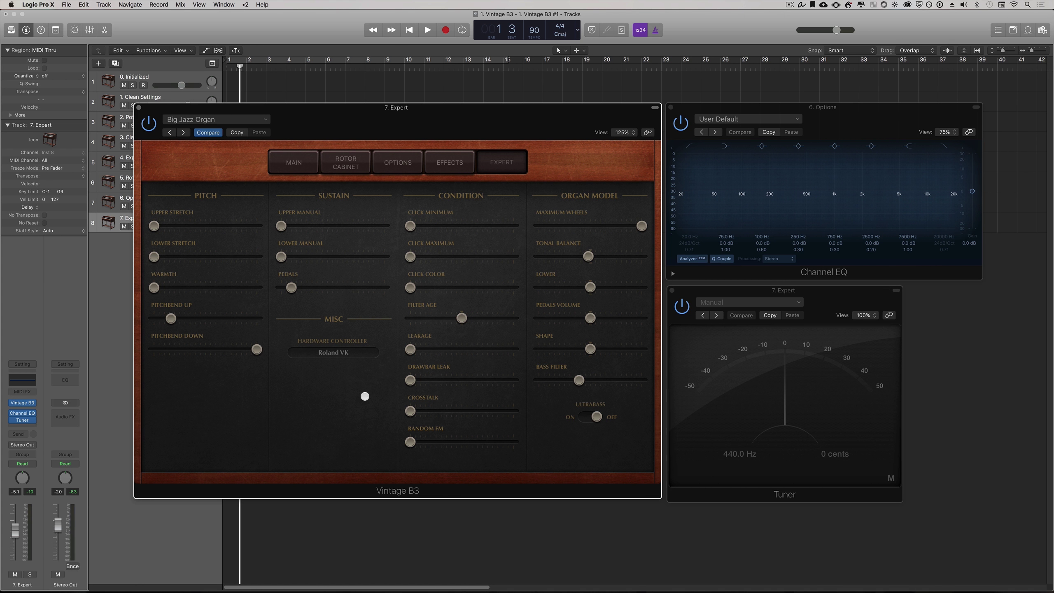
Step: Bring the Expert track's Vintage B3 back to its main drawbar page
mouse_move(32, 421)
left_click(300, 160)
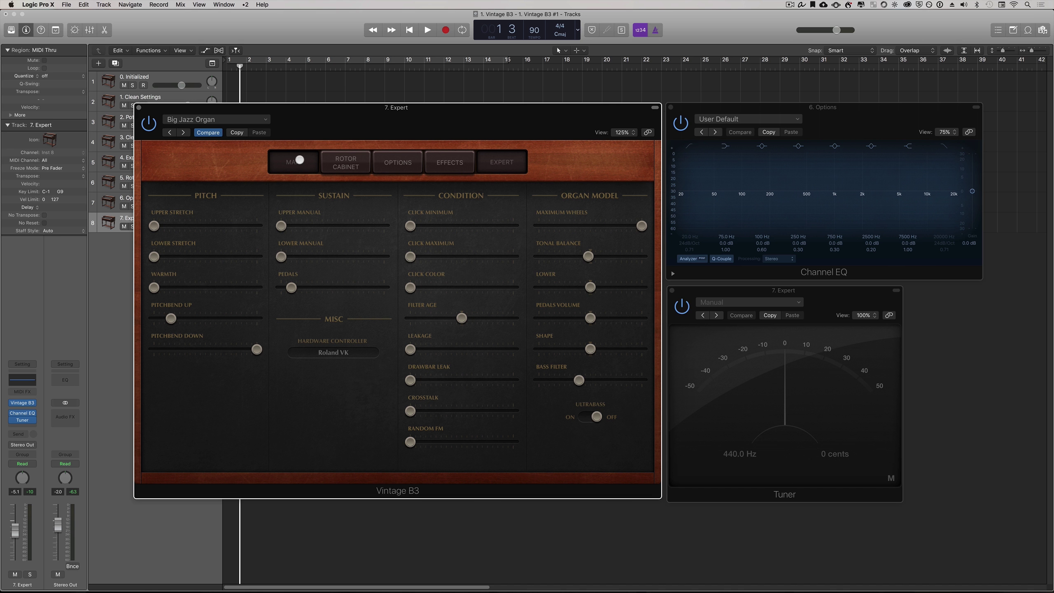
Step: Push in the upper 5⅓' drawbar and pull out the upper 2' drawbar
left_click(299, 158)
left_click_drag(229, 328, 206, 211)
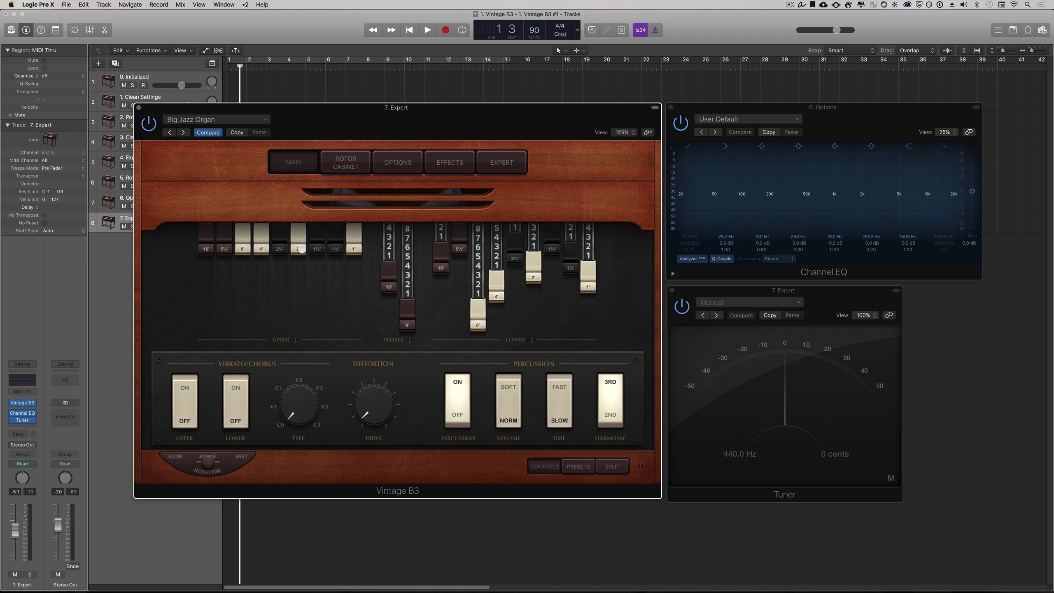
left_click_drag(299, 247, 314, 312)
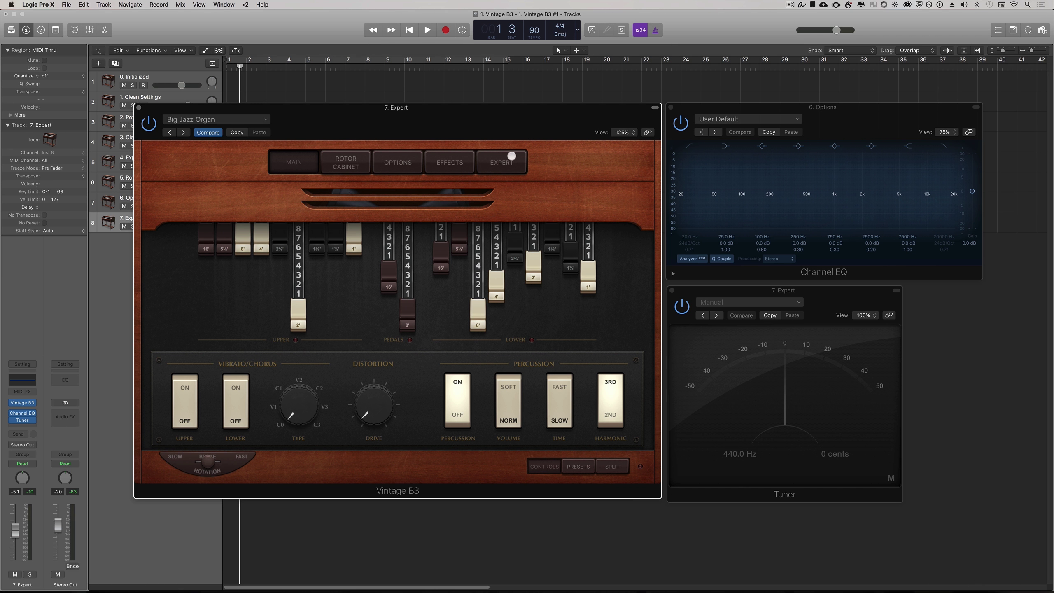
Step: On the Expert page, raise Upper Stretch to 1.72, then reset it to 0.00
left_click(508, 161)
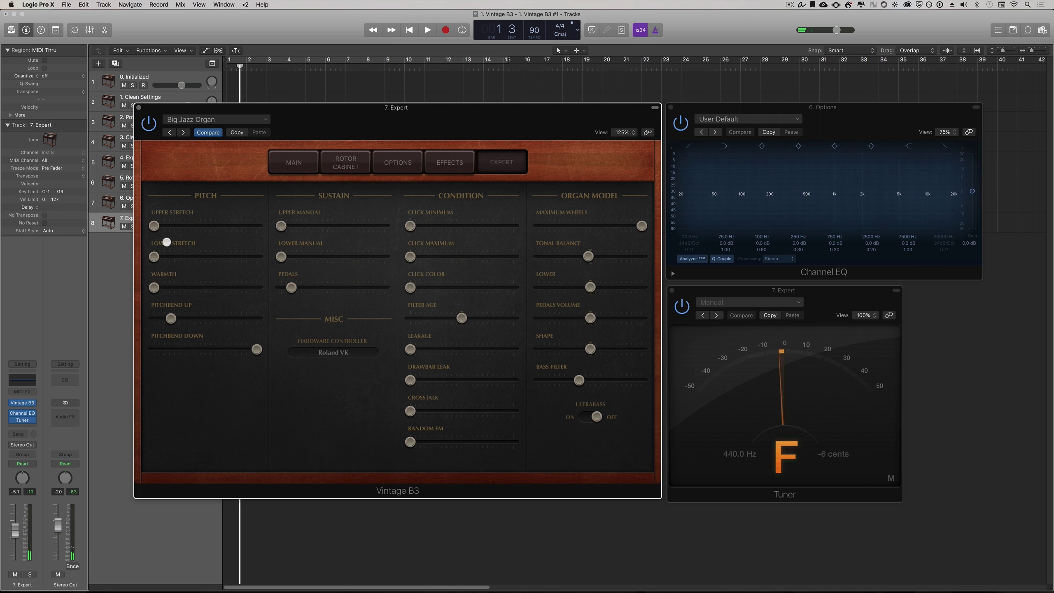
mouse_move(153, 225)
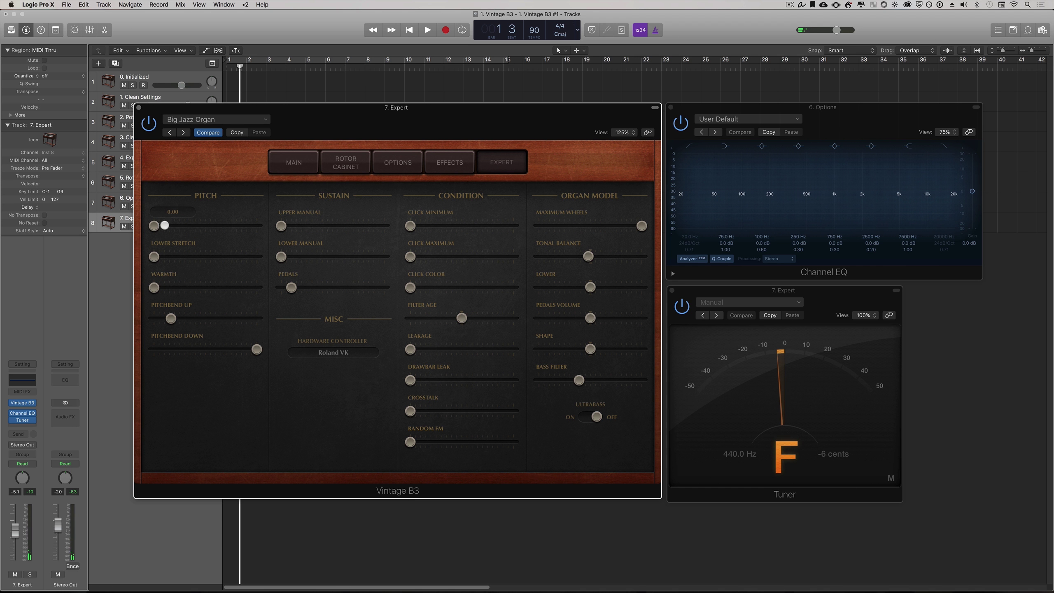
left_click_drag(154, 226, 270, 223)
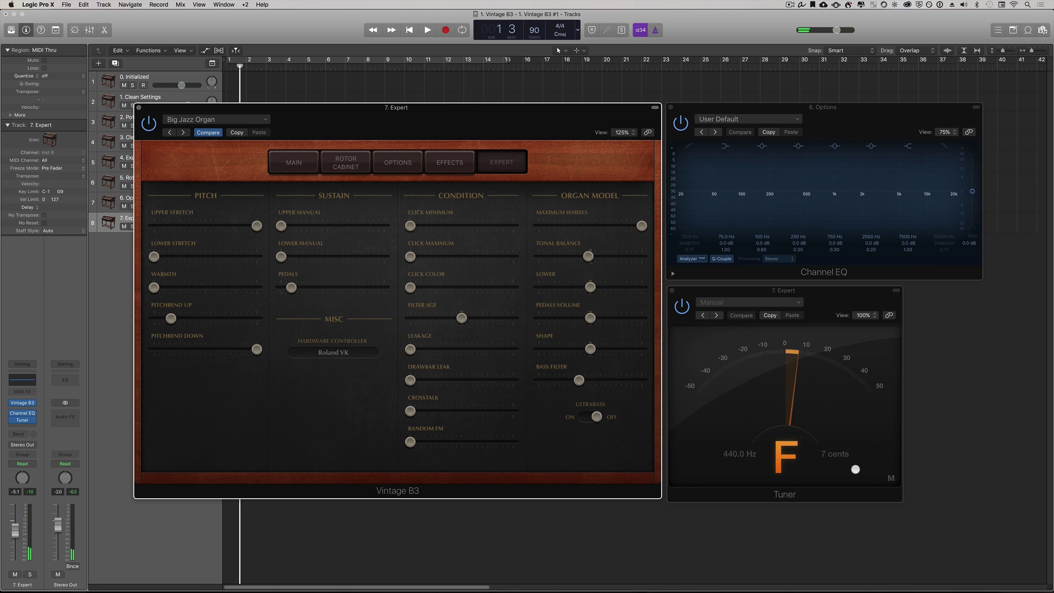
left_click_drag(257, 226, 166, 222)
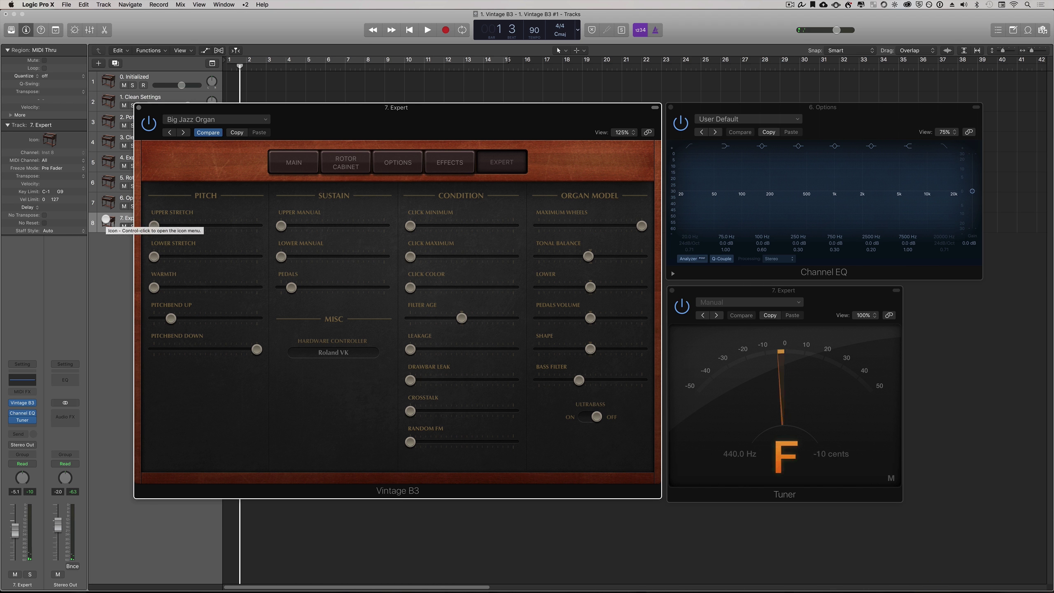
Step: Push in the upper 2' drawbar and pull out the upper 16' drawbar
left_click(288, 163)
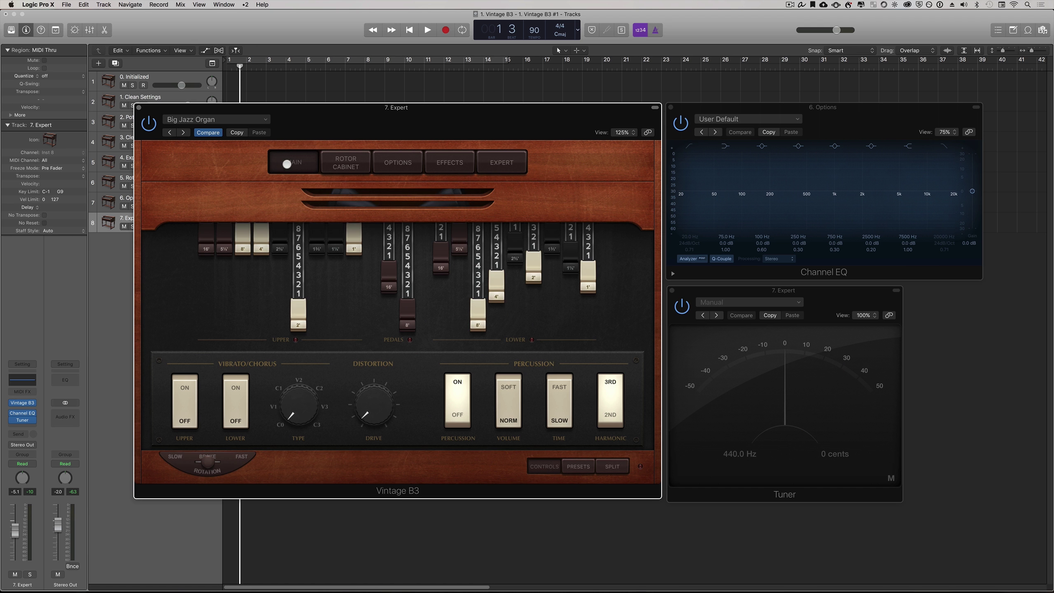
left_click_drag(286, 316, 277, 196)
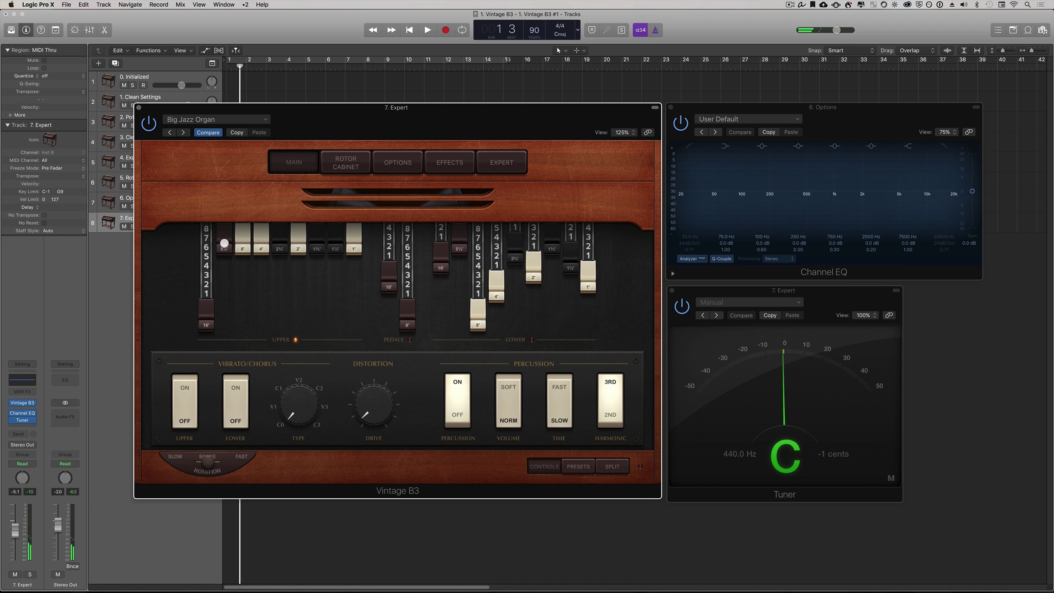
left_click_drag(245, 250, 240, 310)
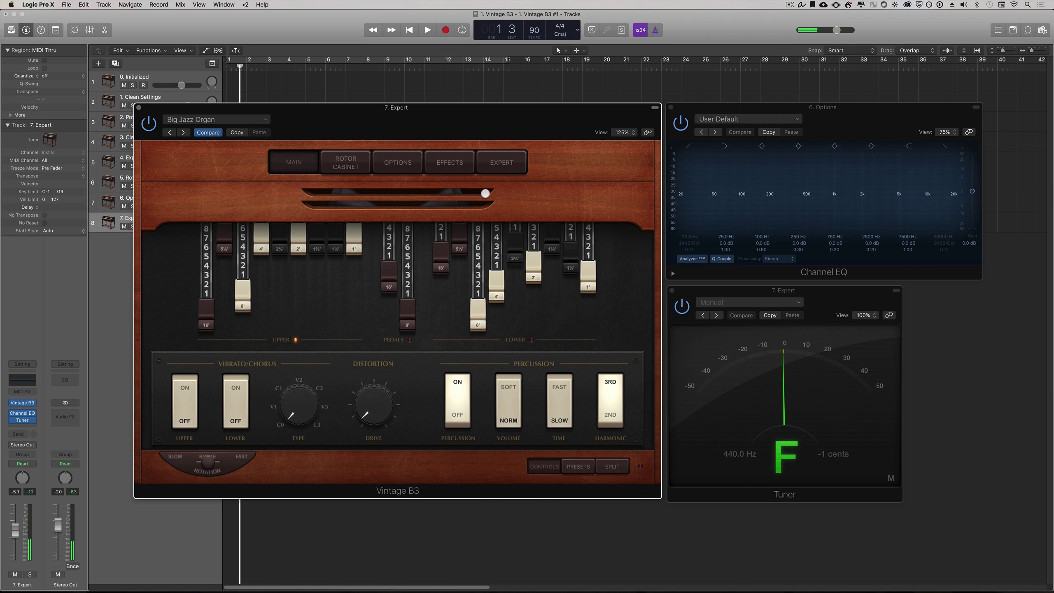
Step: Raise Lower Stretch to its 2.00 maximum on the Expert page
left_click(501, 162)
mouse_move(154, 257)
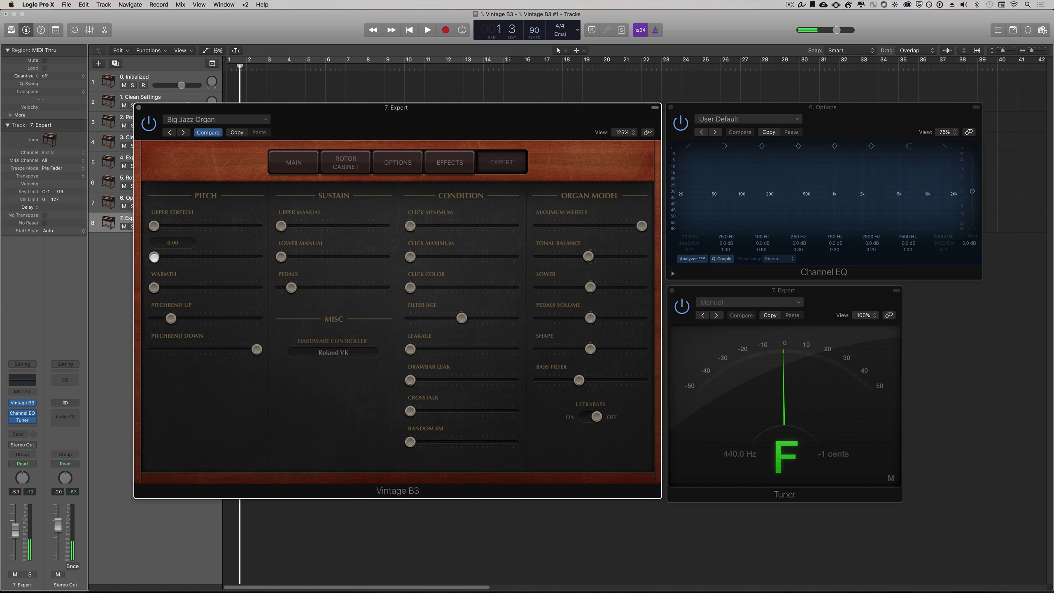
left_click_drag(152, 257, 290, 252)
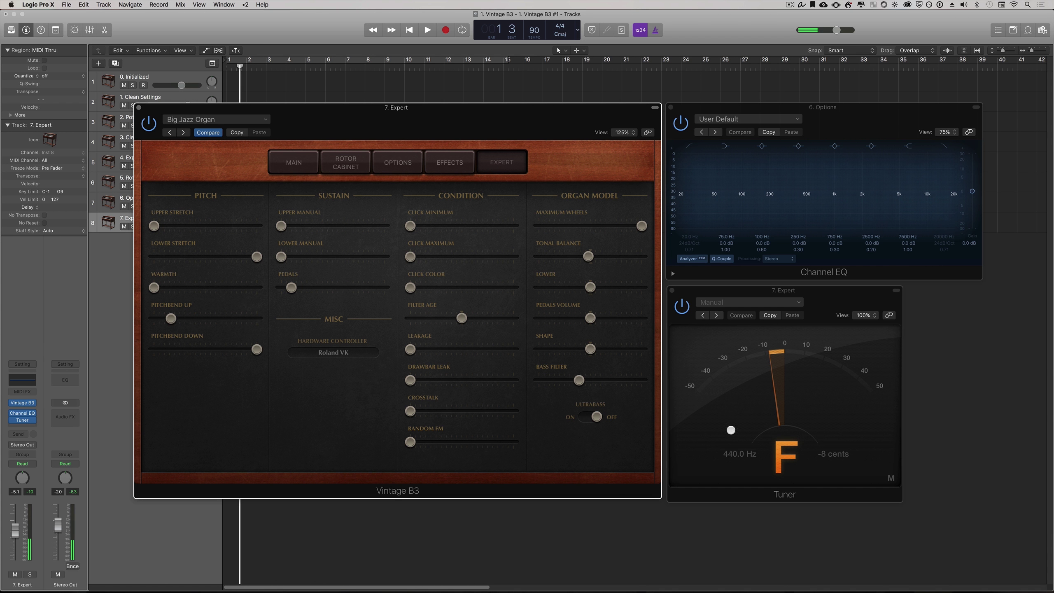
mouse_move(255, 257)
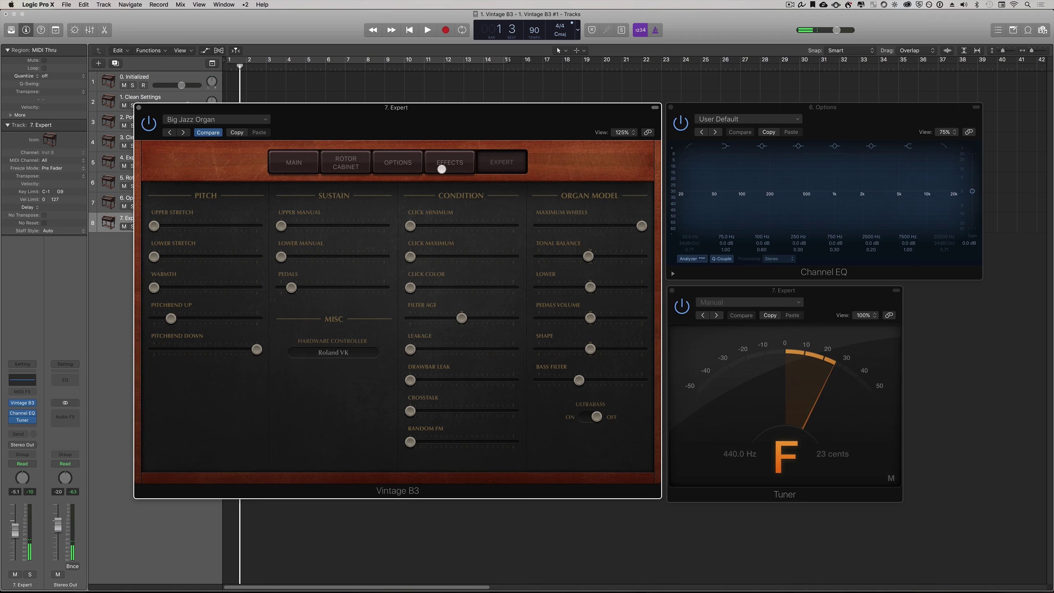
Step: Pull the upper 2' and 4' drawbars to about 3, 1⅓' to 2, and pull out 1⅗' and 5⅓'
left_click(315, 167)
left_click_drag(298, 245, 299, 273)
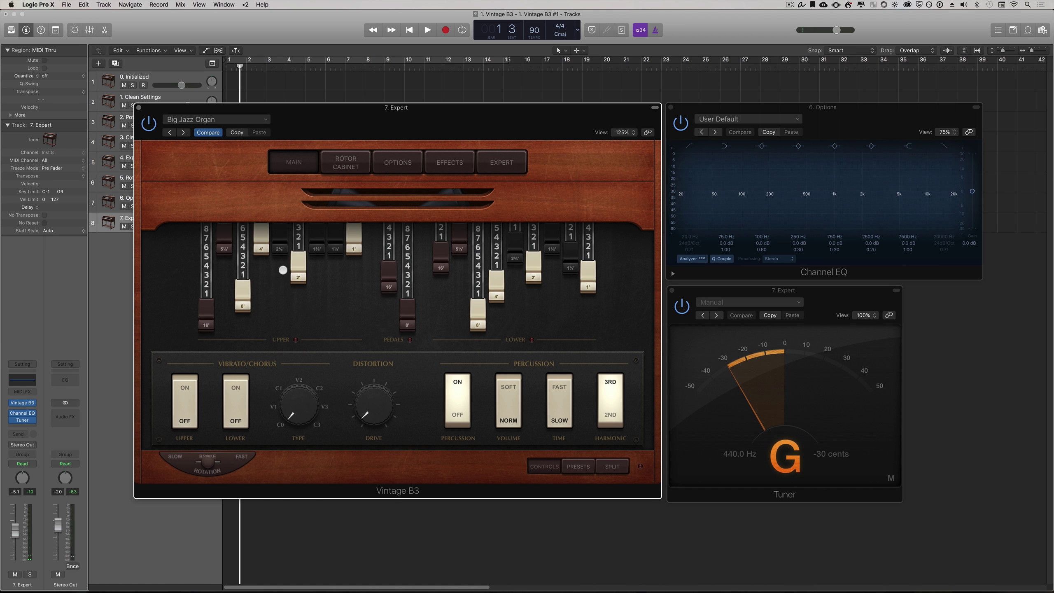
left_click_drag(261, 243, 261, 272)
left_click_drag(335, 243, 317, 268)
left_click_drag(219, 259, 229, 283)
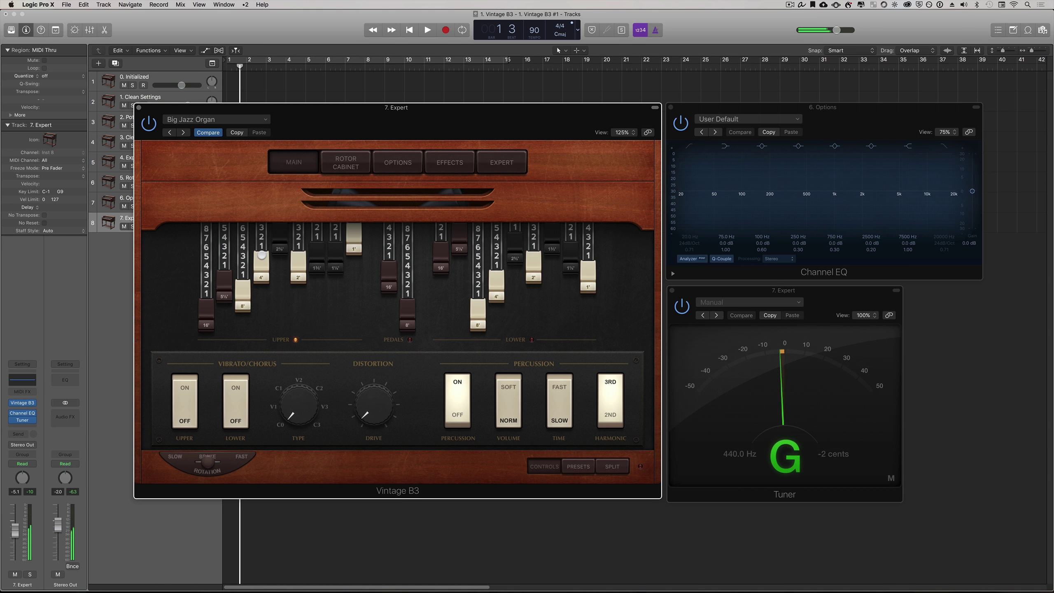
left_click(502, 163)
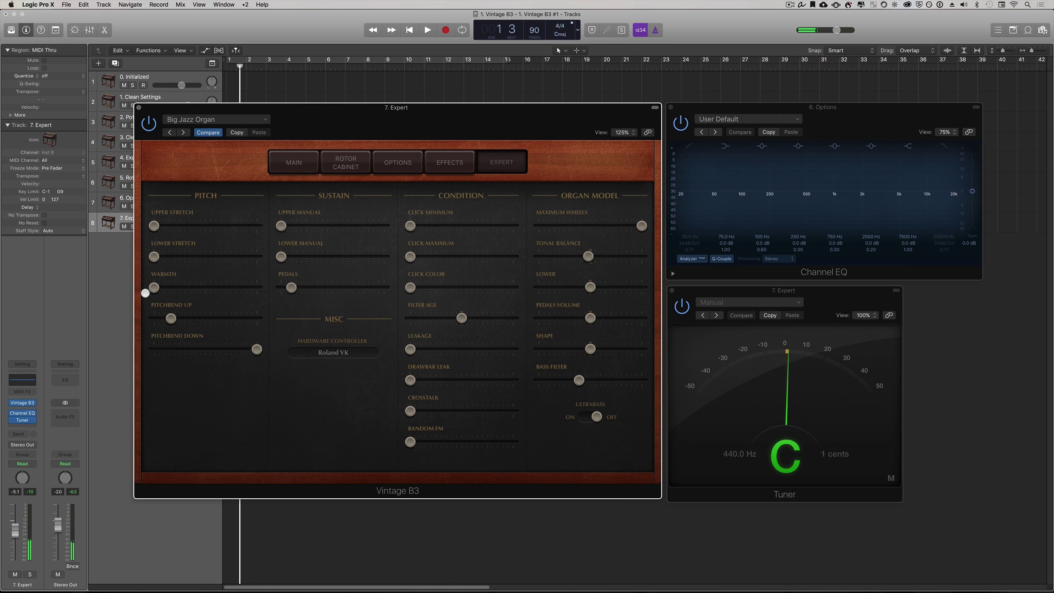
Step: Drag Warmth up to 1.00, then fine-tune it near the maximum
mouse_move(151, 288)
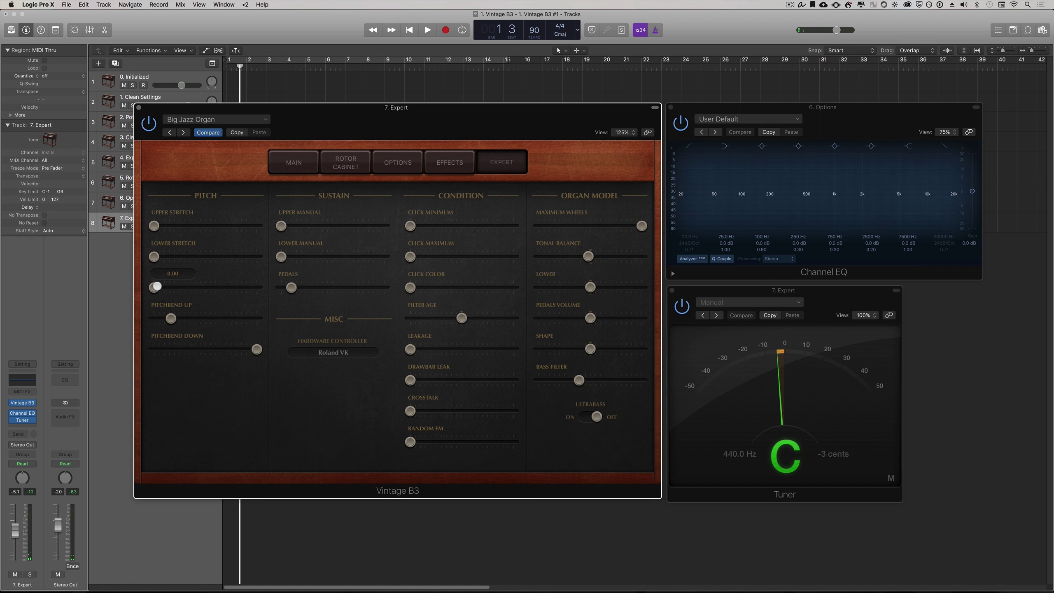
left_click_drag(154, 288, 257, 288)
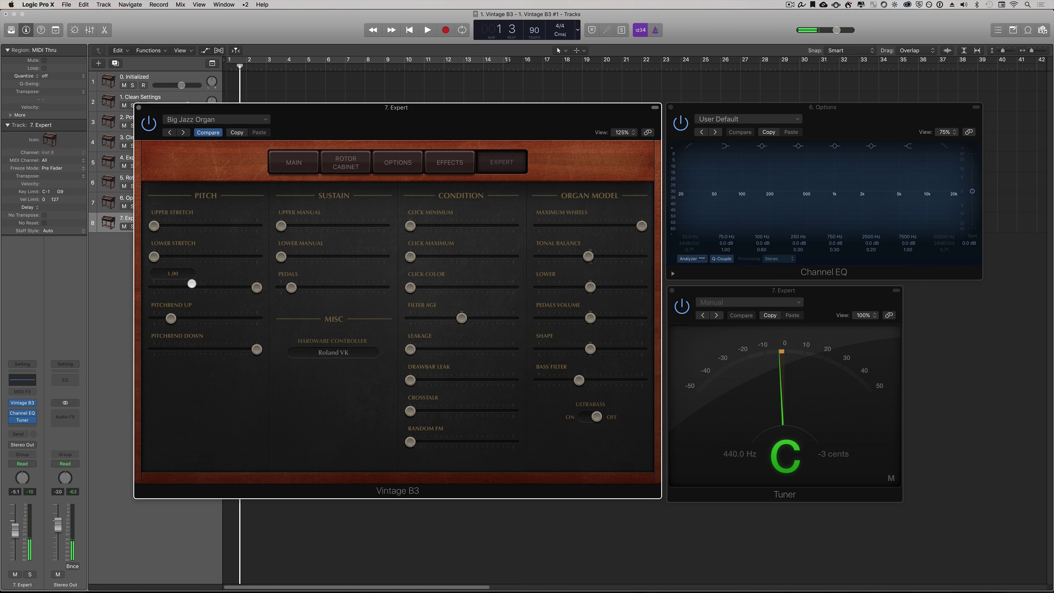
left_click_drag(192, 284, 257, 287)
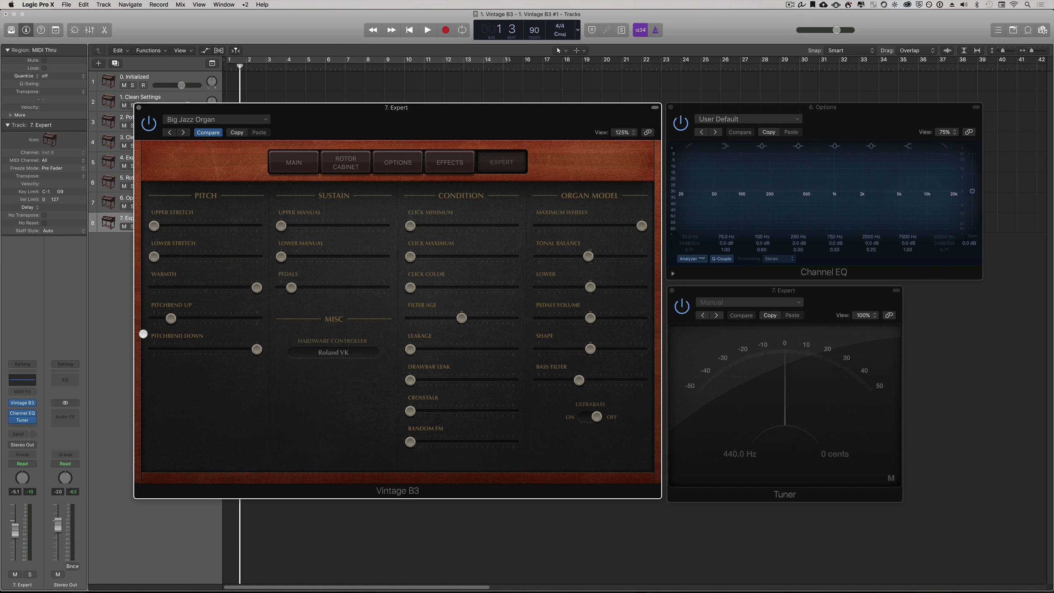
Step: Set the Vintage B3 Pitchbend Up and Pitchbend Down ranges both to 3
left_click_drag(170, 318, 250, 340)
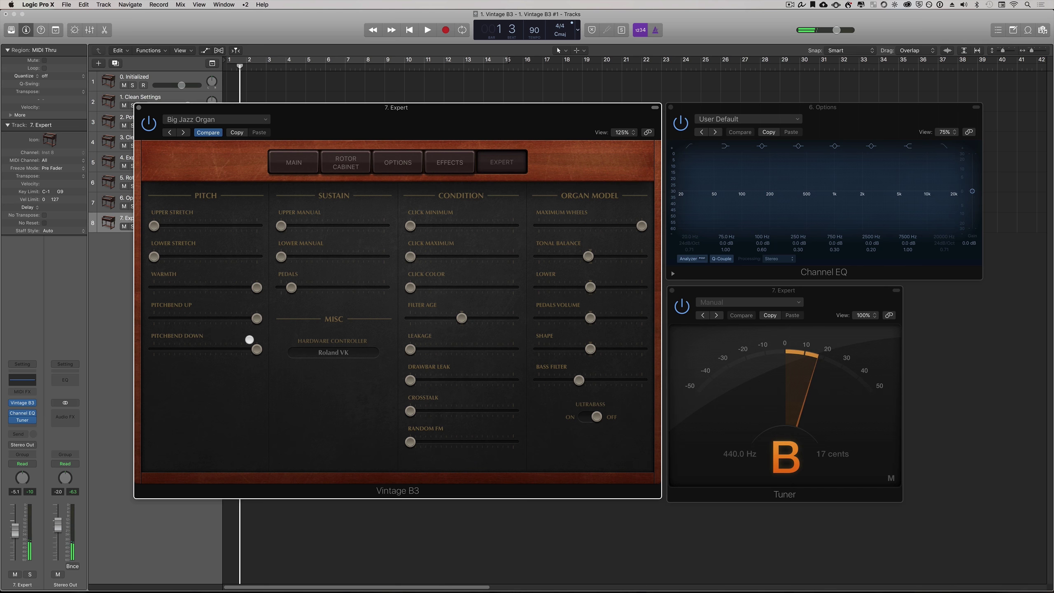
left_click_drag(257, 349, 176, 349)
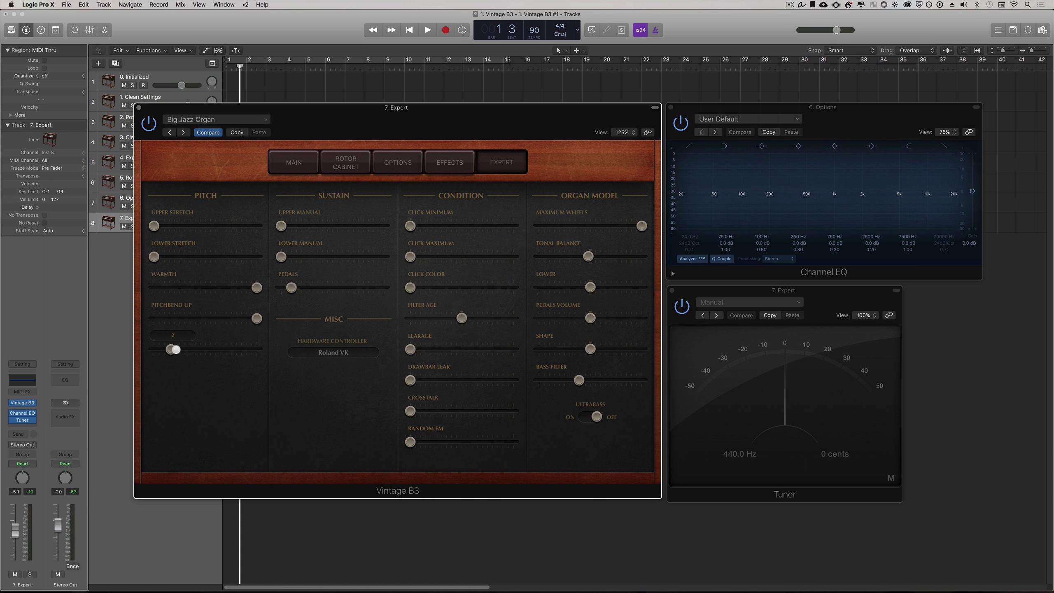
left_click_drag(256, 318, 184, 348)
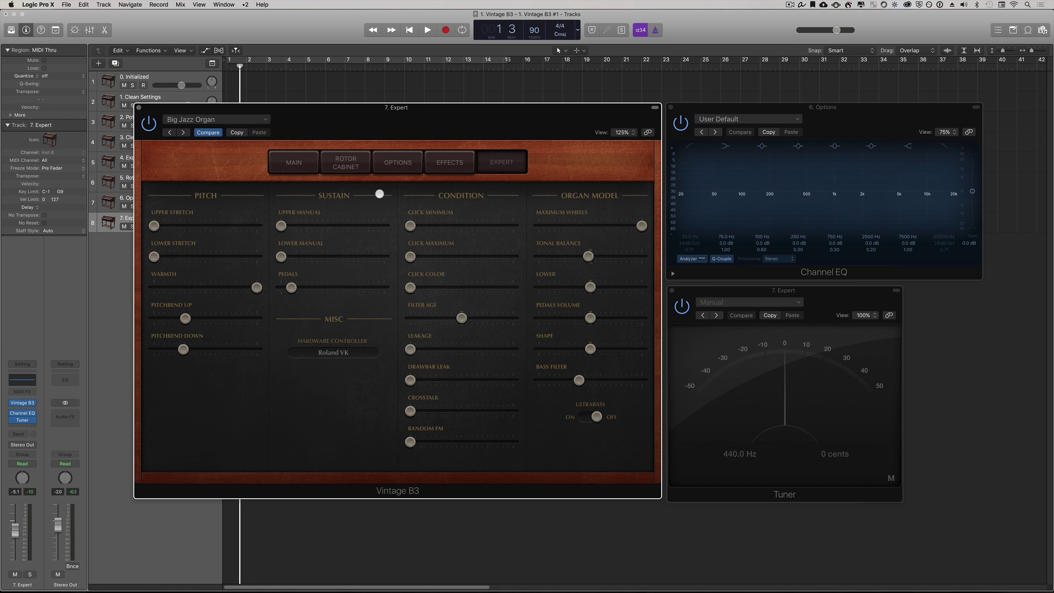
mouse_move(282, 229)
left_click_drag(282, 229, 380, 222)
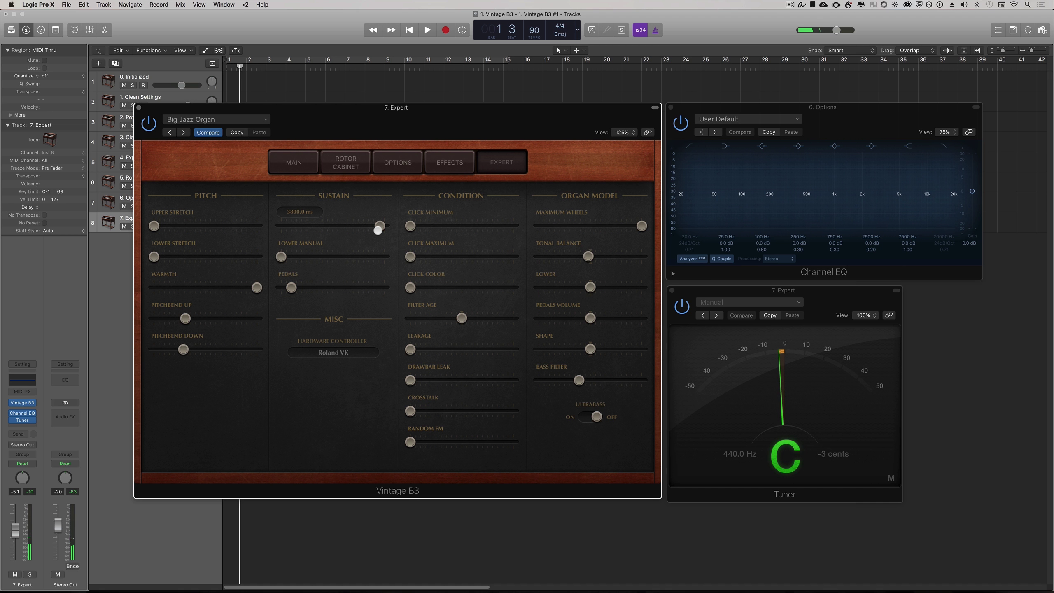
left_click_drag(377, 229, 277, 228)
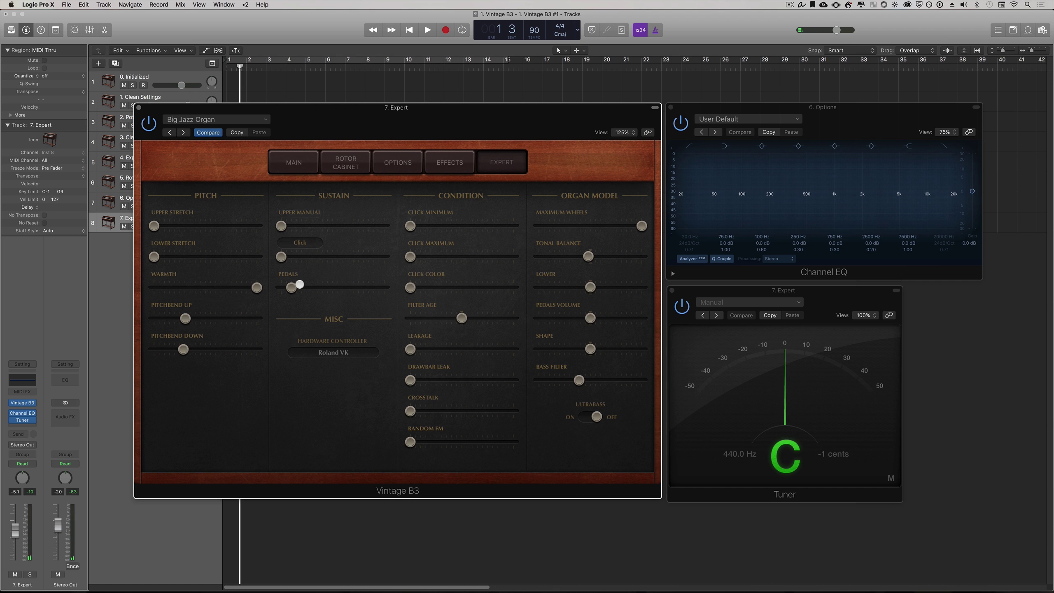
left_click(293, 291)
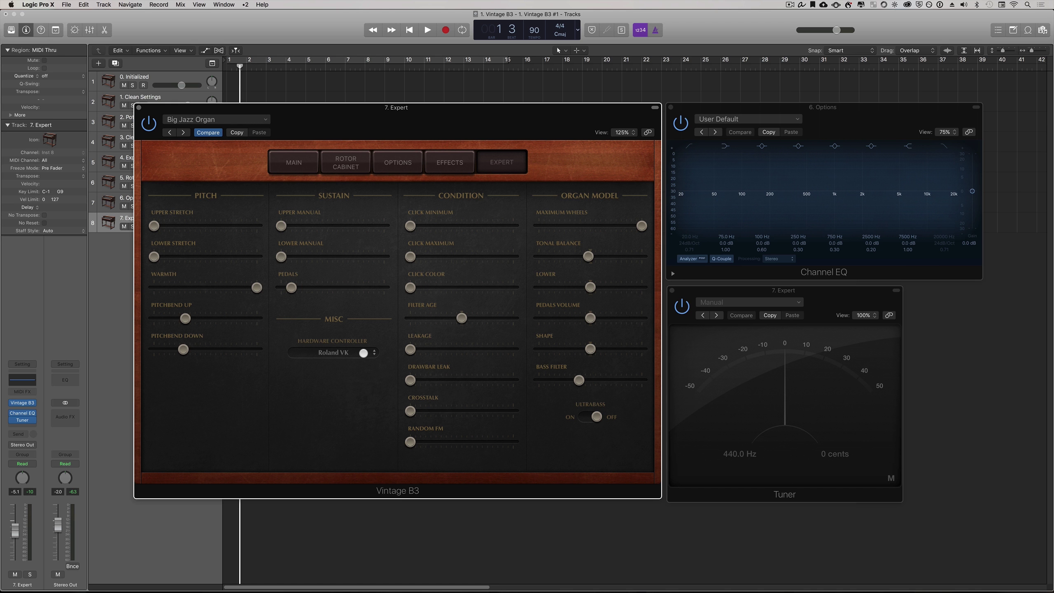
Step: Keep Roland VK as the hardware controller and load the next preset, Blues Solo Organ
left_click(363, 353)
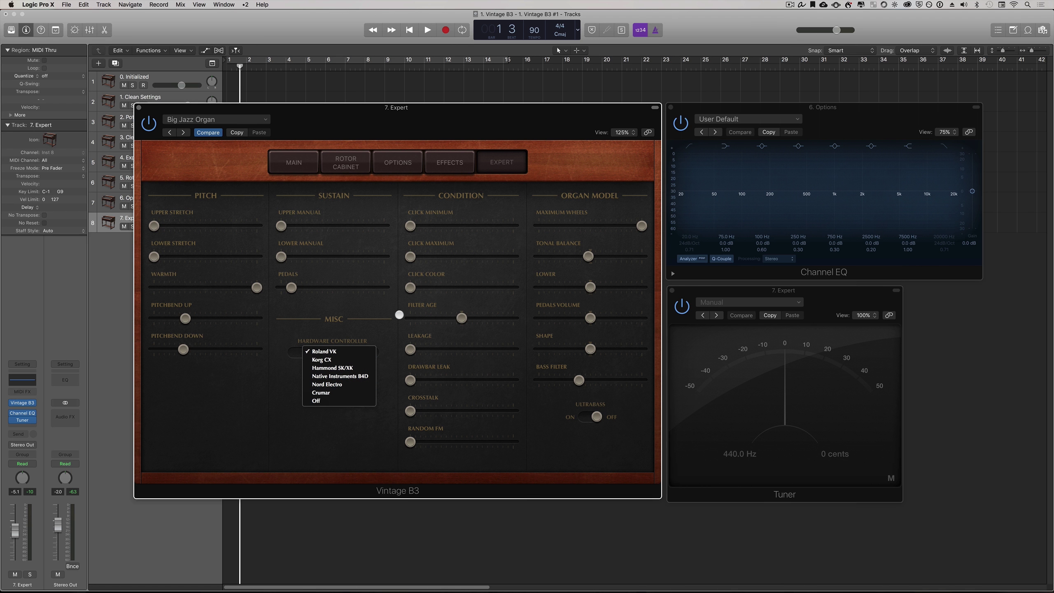
left_click(402, 274)
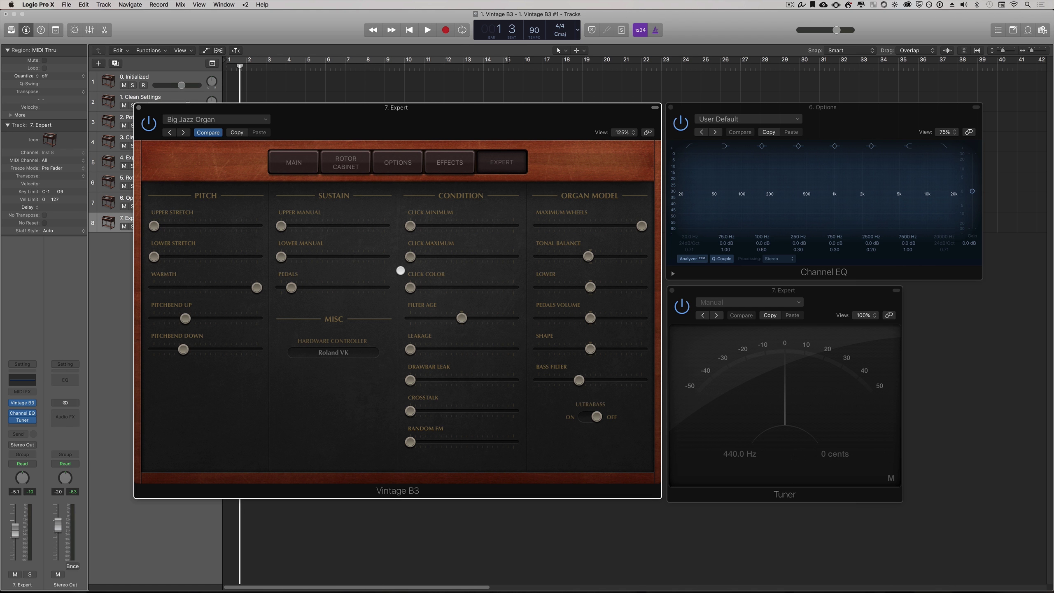
key("bracketright")
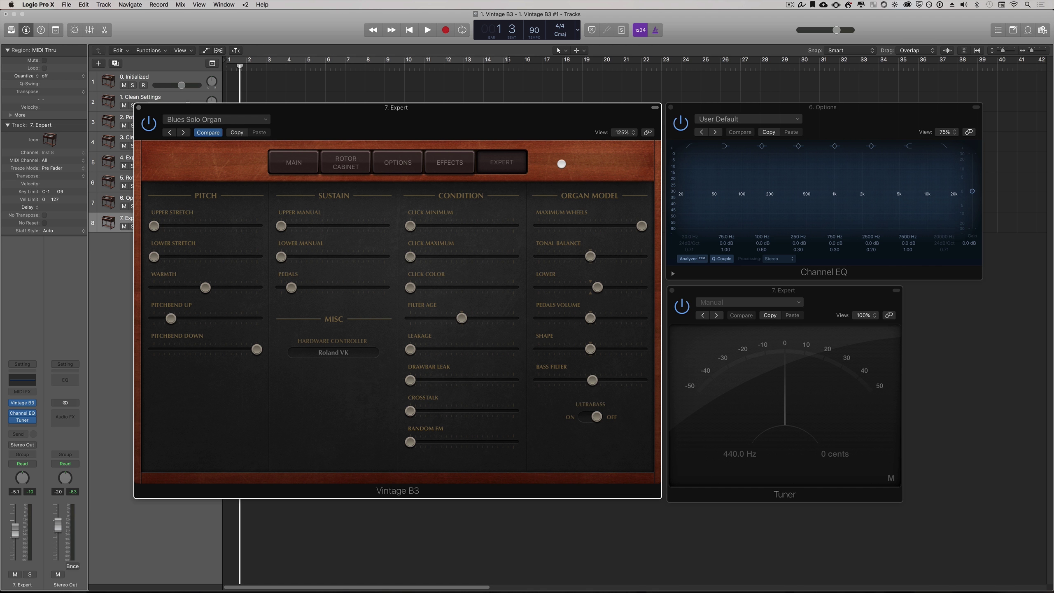
mouse_move(433, 203)
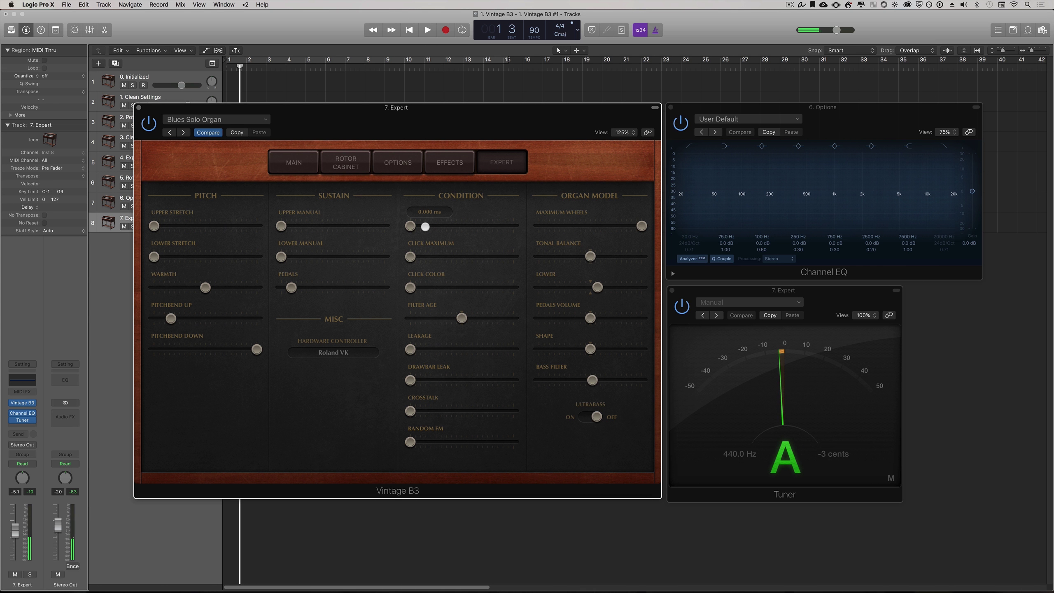
Step: On the Expert page, sweep Click Minimum up to 20 ms, then back down to about 5 ms
left_click(394, 162)
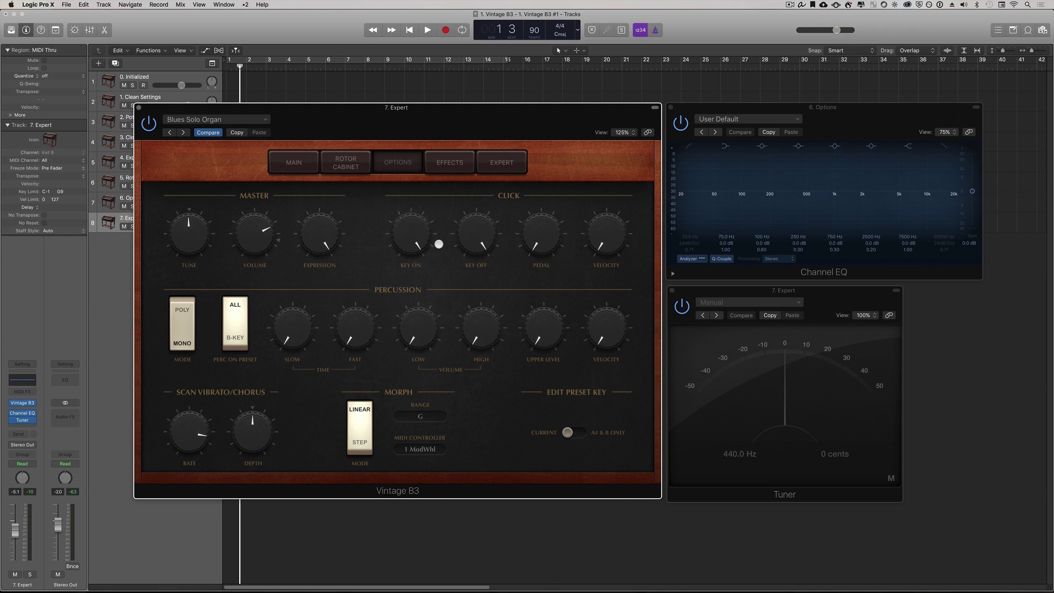
left_click(501, 162)
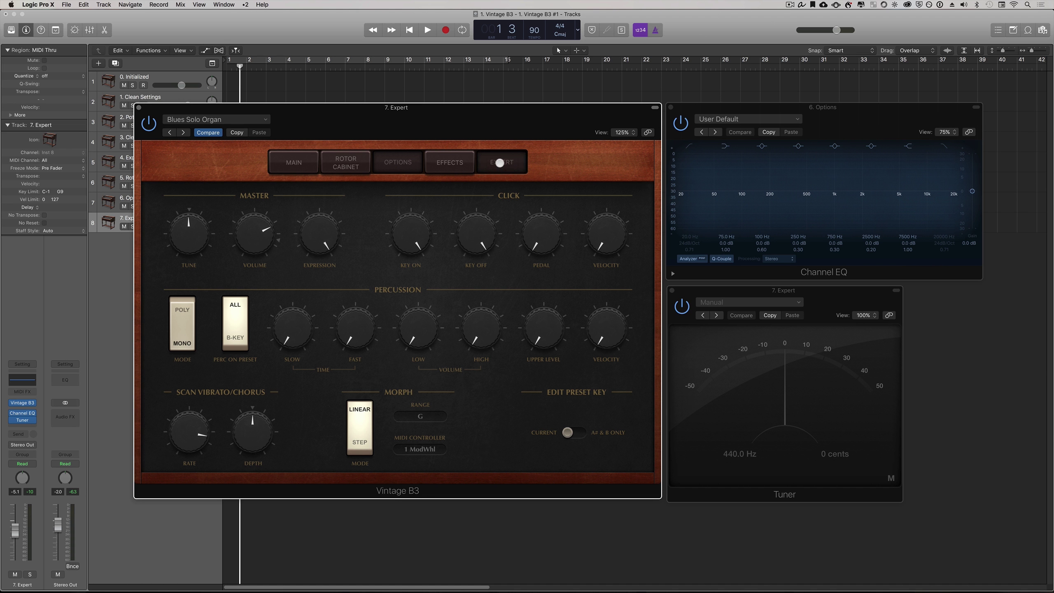
mouse_move(416, 223)
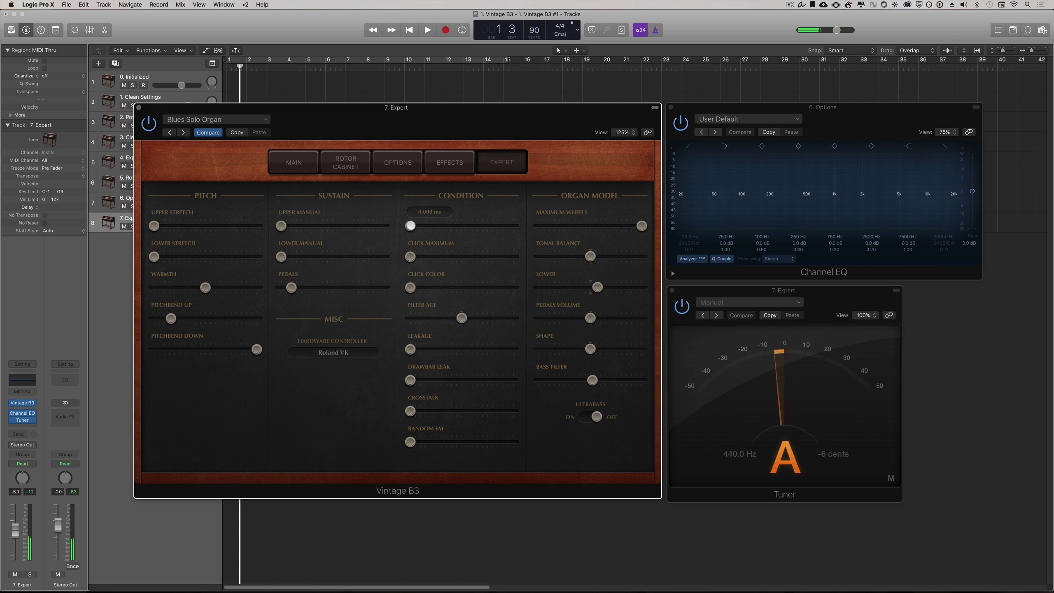
left_click_drag(412, 225, 538, 249)
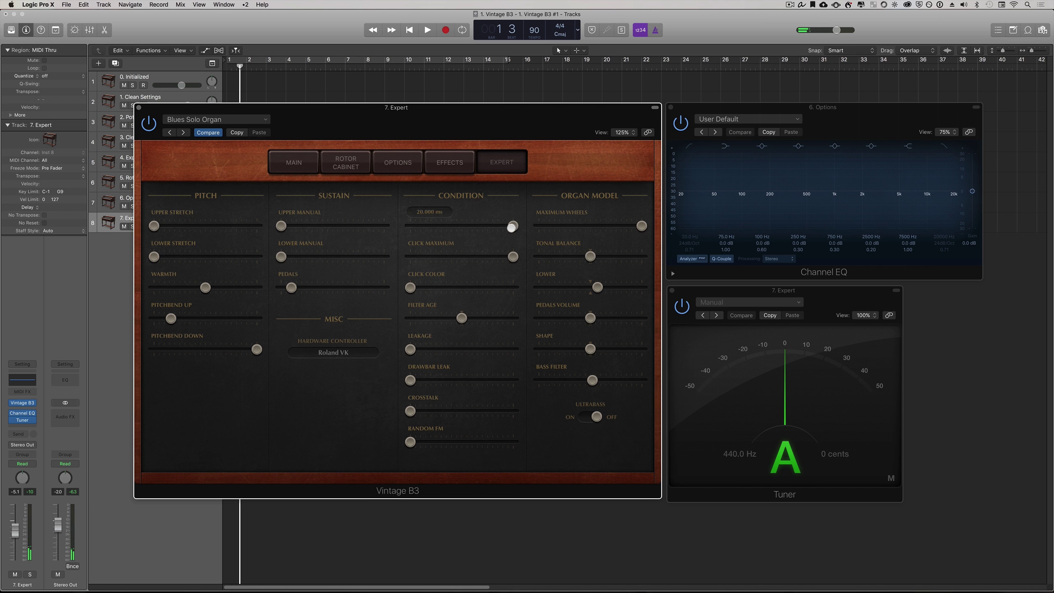
left_click_drag(512, 226, 434, 226)
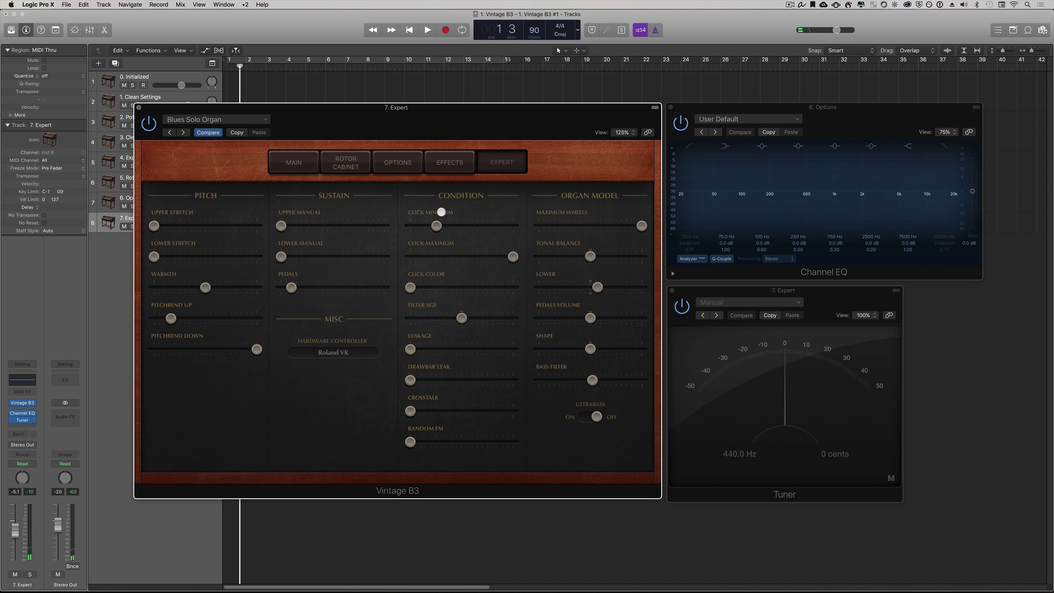
Step: Sweep Click Minimum up to about 18.6 ms, then drag it back down to its 1.000 ms minimum
left_click_drag(436, 228, 506, 226)
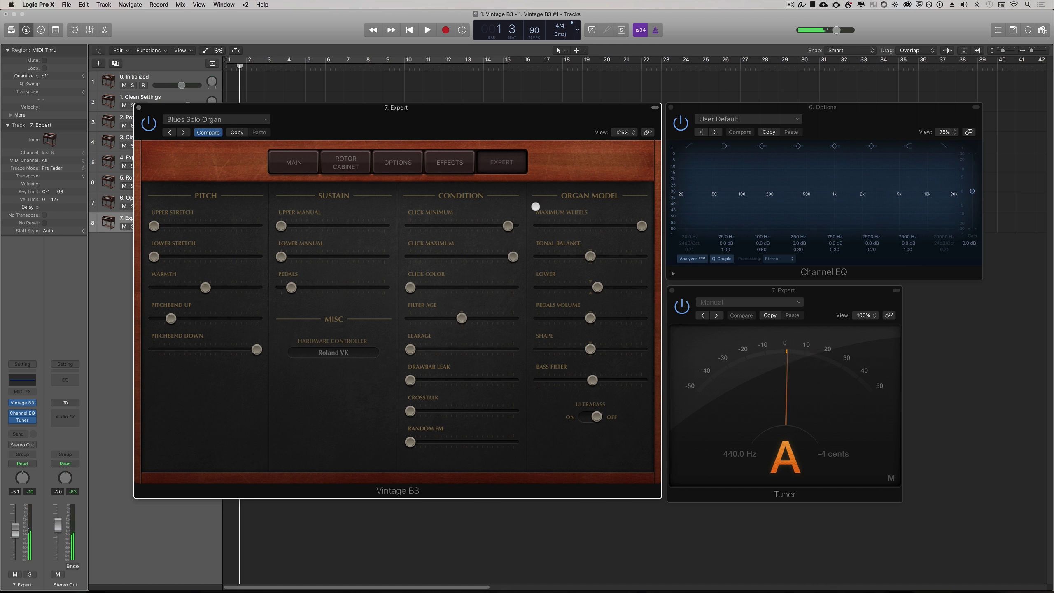
left_click_drag(508, 225, 417, 218)
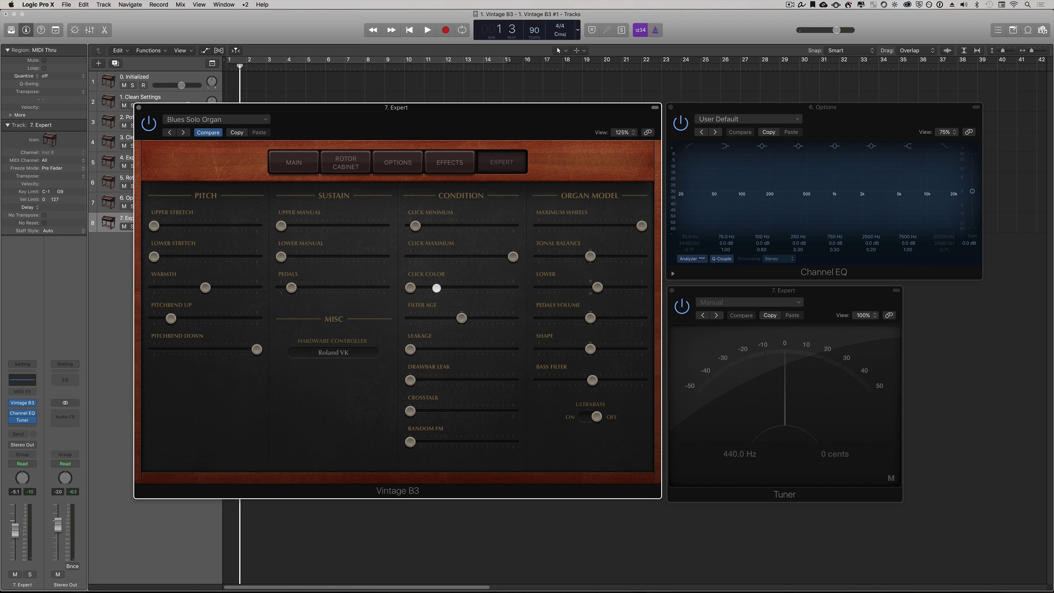
Step: Drop Click Color to its minimum and check Filter Age, leaving it at 0.00
left_click_drag(436, 287, 515, 282)
left_click_drag(513, 287, 399, 290)
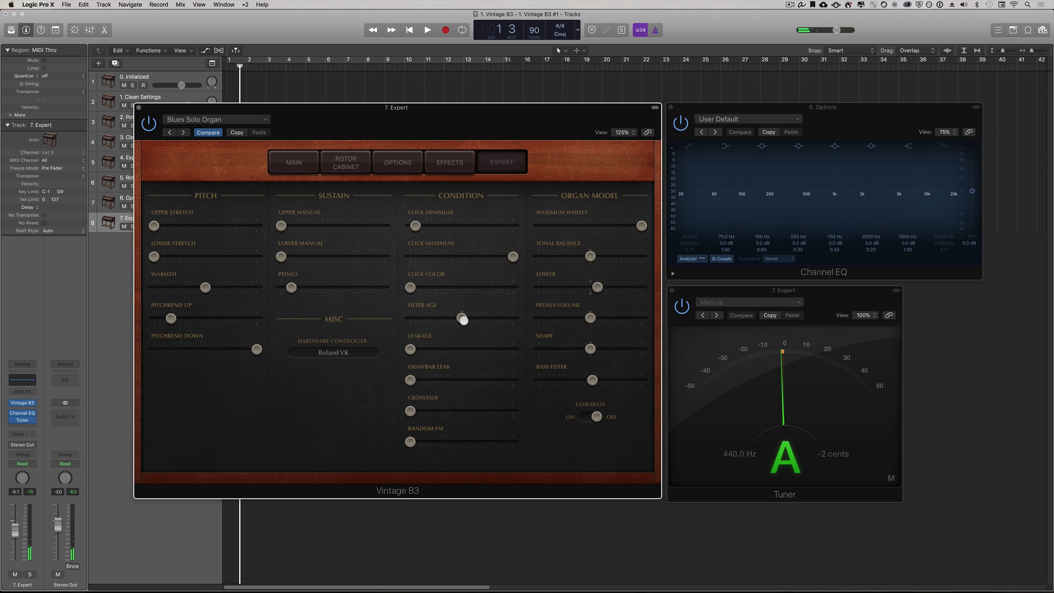
mouse_move(464, 319)
left_mouse_down()
mouse_move(407, 318)
mouse_move(533, 316)
mouse_move(406, 305)
mouse_move(513, 309)
mouse_move(463, 318)
left_mouse_up()
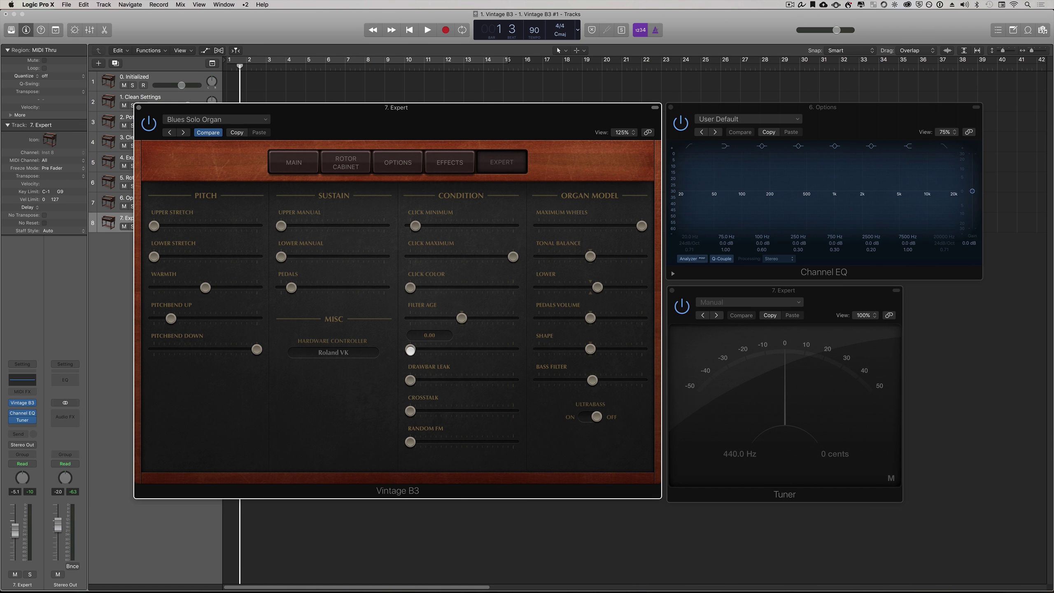
Step: Raise the Vintage B3 Leakage to 0.66 on the Expert page
left_click(291, 162)
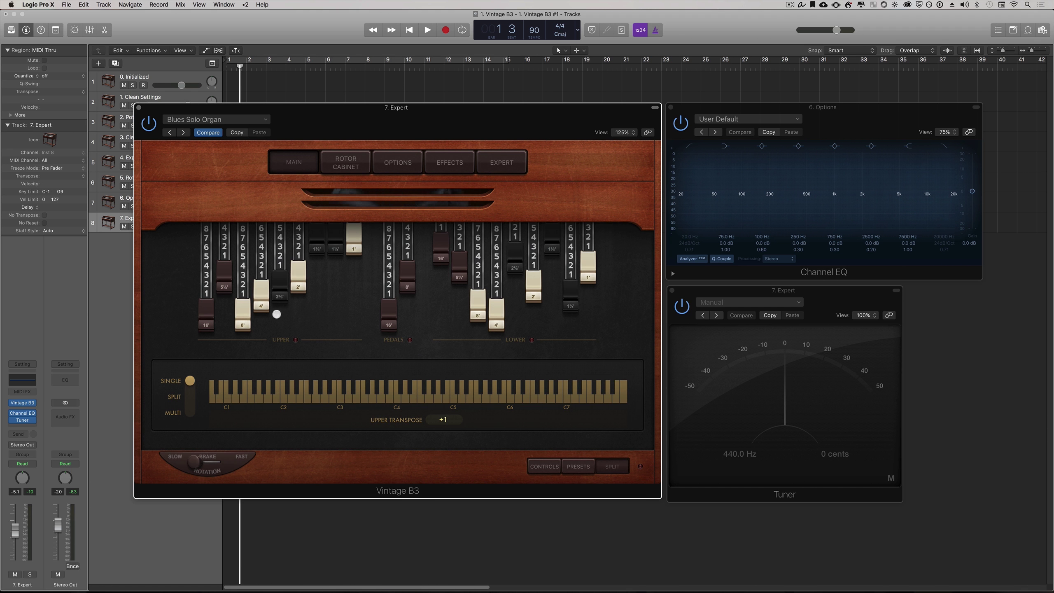
left_click(501, 162)
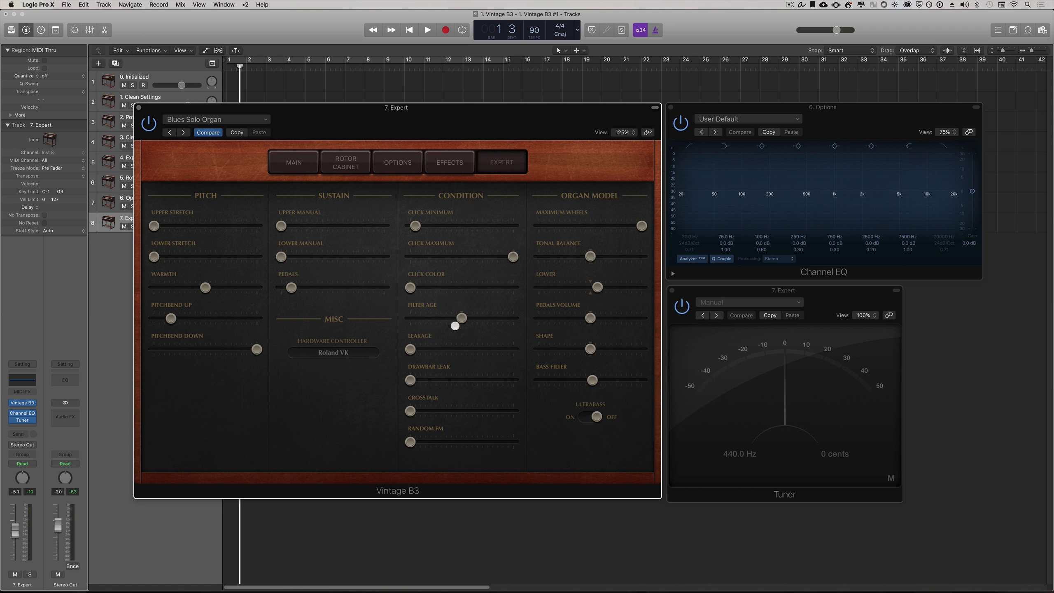
mouse_move(410, 353)
left_click_drag(411, 351, 535, 351)
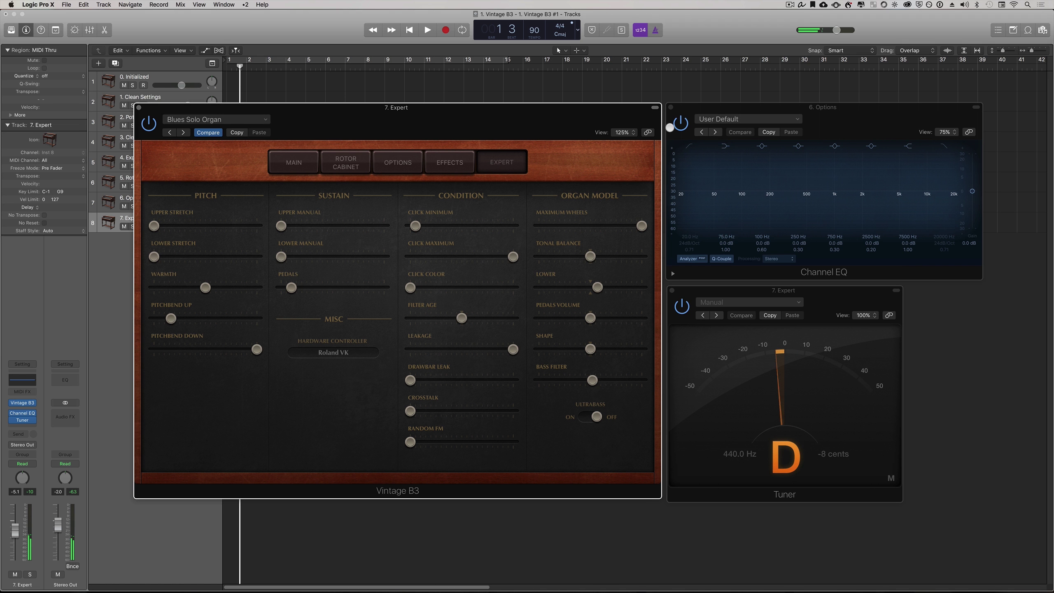
Step: Reopen the Channel EQ window at the upper right and set Leakage to 1.00
left_click(671, 107)
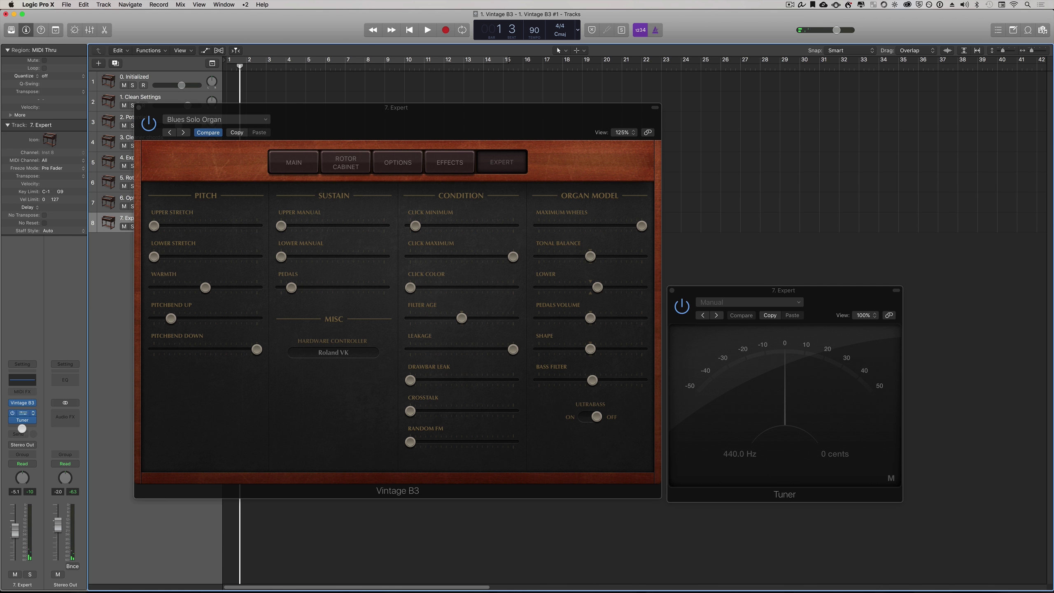
left_click(25, 413)
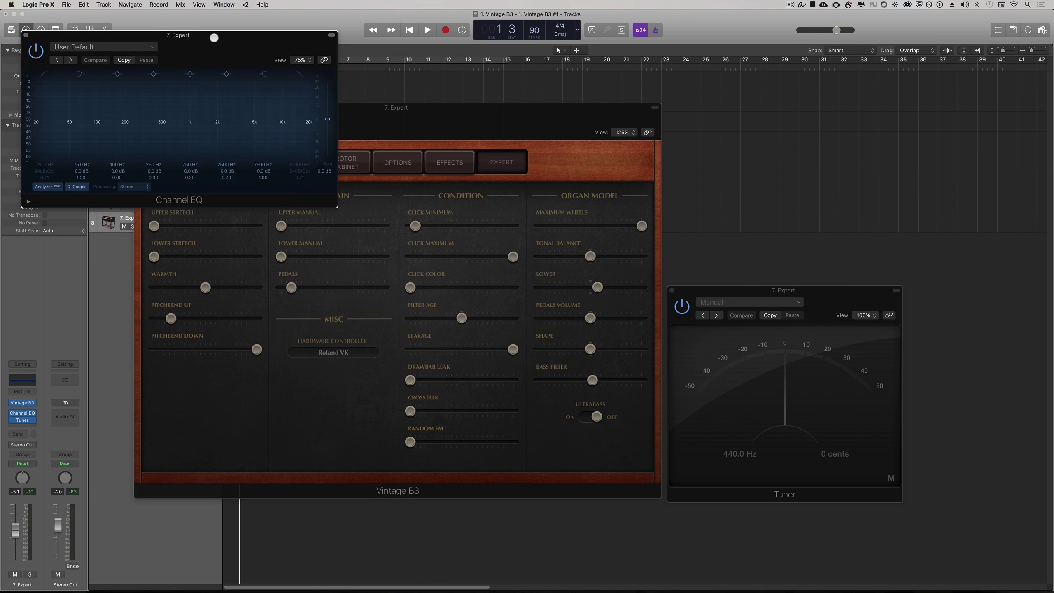
left_click_drag(214, 37, 862, 110)
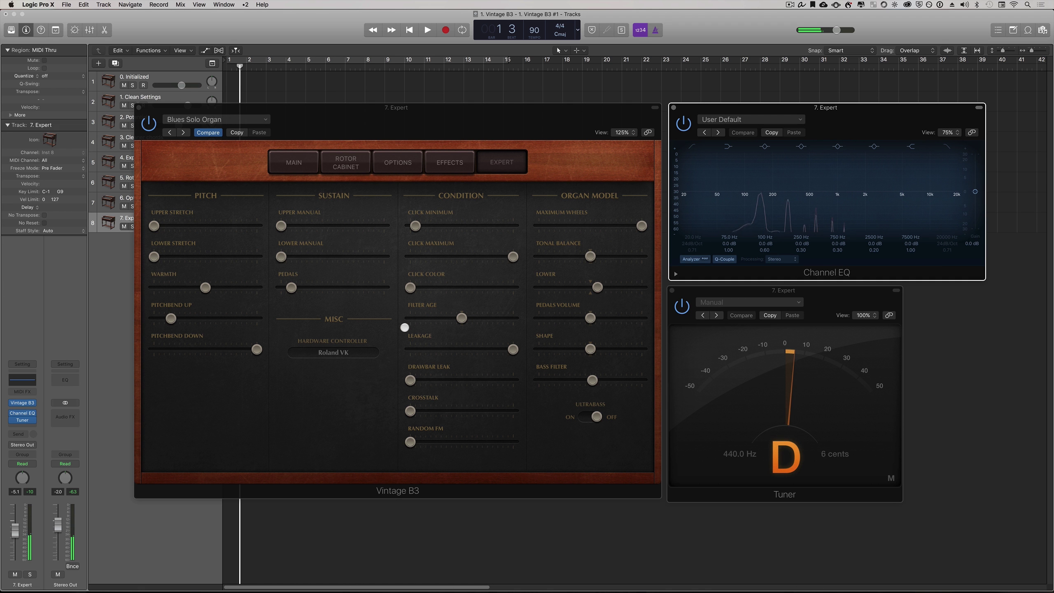
mouse_move(513, 349)
left_mouse_down()
mouse_move(410, 350)
mouse_move(511, 350)
left_mouse_up()
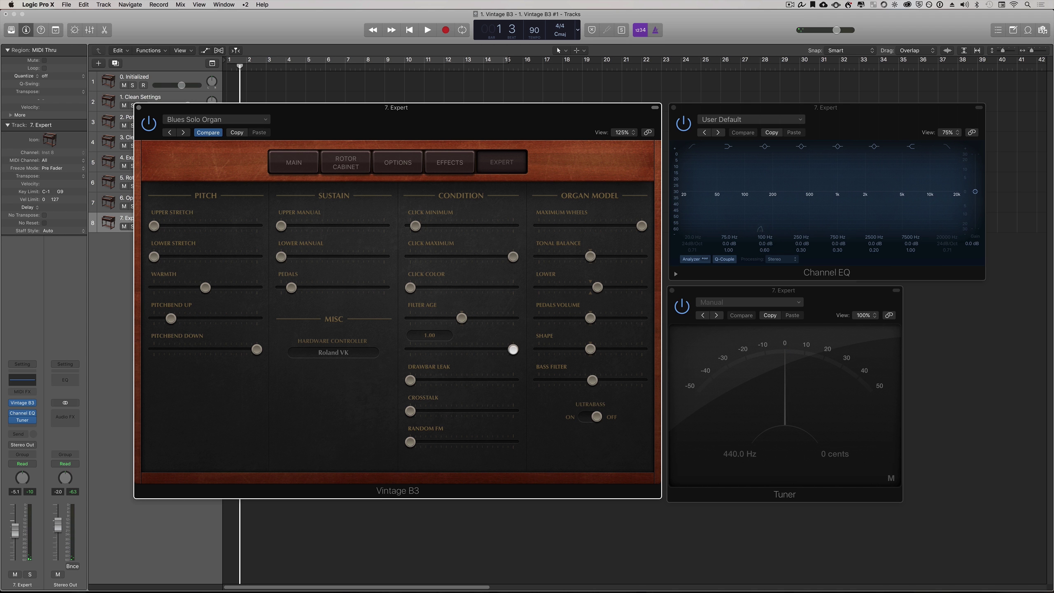
Step: Return Leakage to zero and push in the upper 16', 5⅓', 8', 4', 2⅔' and 2' drawbars
left_click_drag(513, 349, 461, 382)
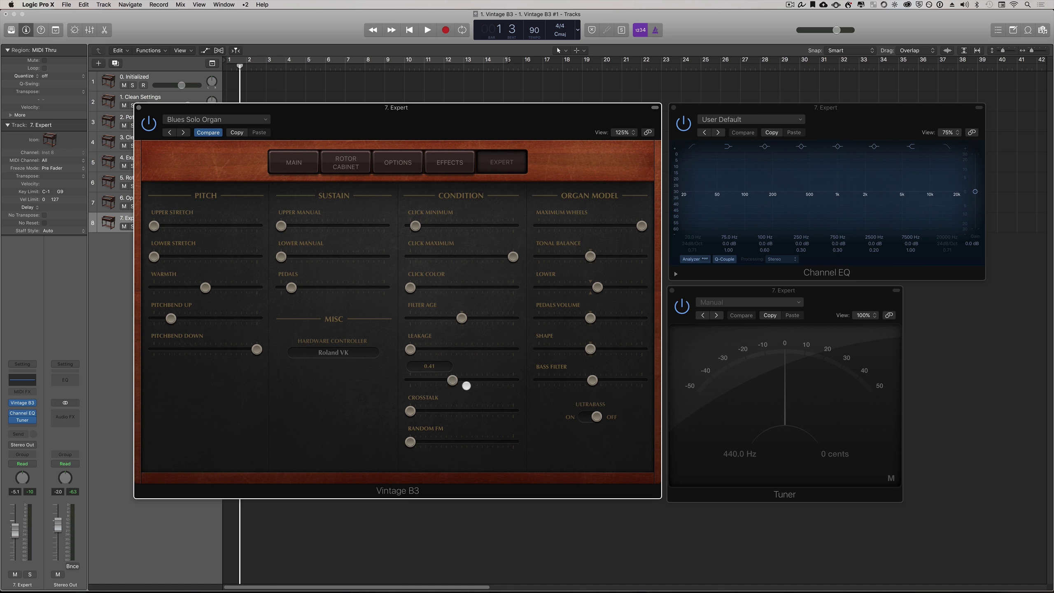
left_click(299, 164)
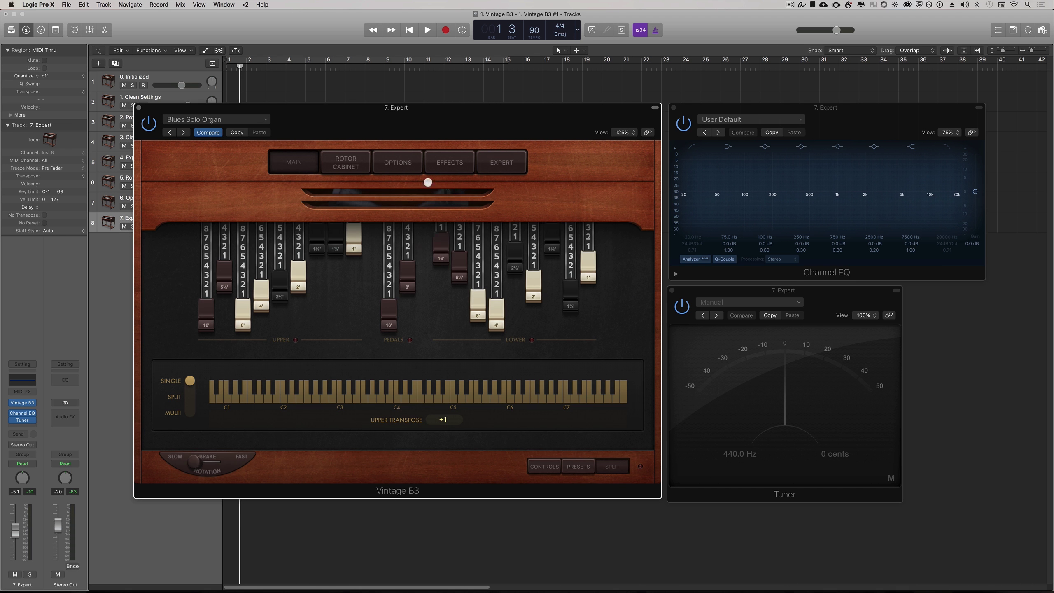
left_click_drag(235, 317, 234, 220)
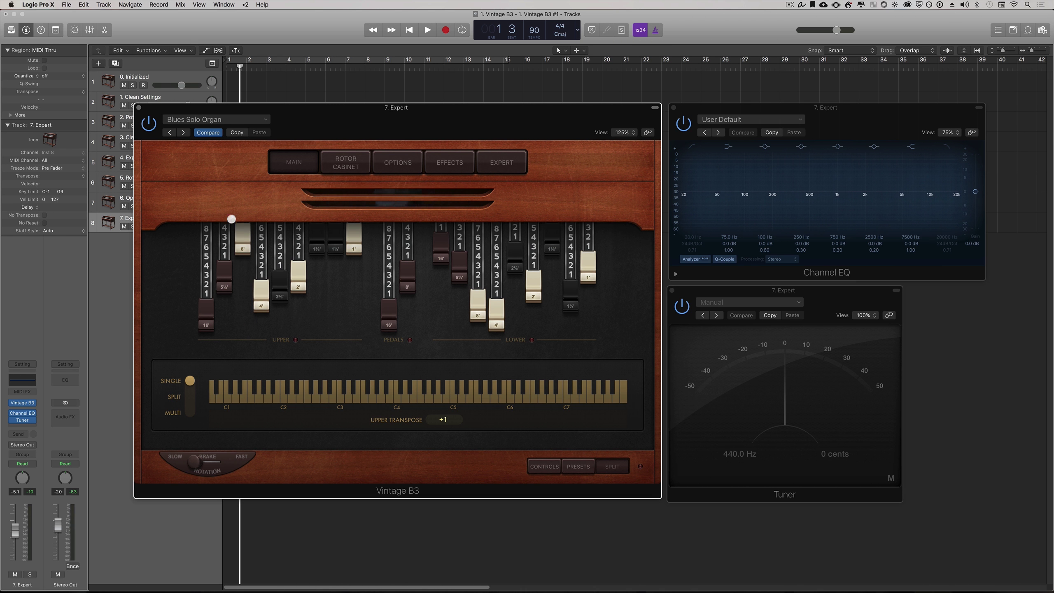
left_click_drag(261, 305, 280, 243)
left_click_drag(303, 292, 300, 245)
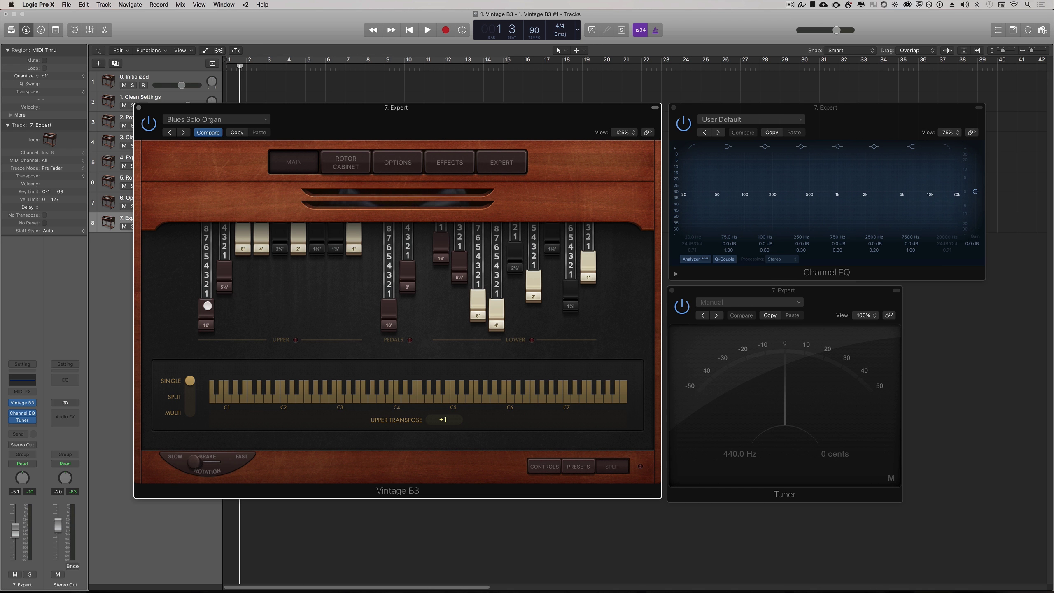
left_click_drag(224, 287, 224, 246)
left_click_drag(206, 325, 206, 246)
Step: Raise Drawbar Leak to near maximum and close the Tuner window
left_click(520, 159)
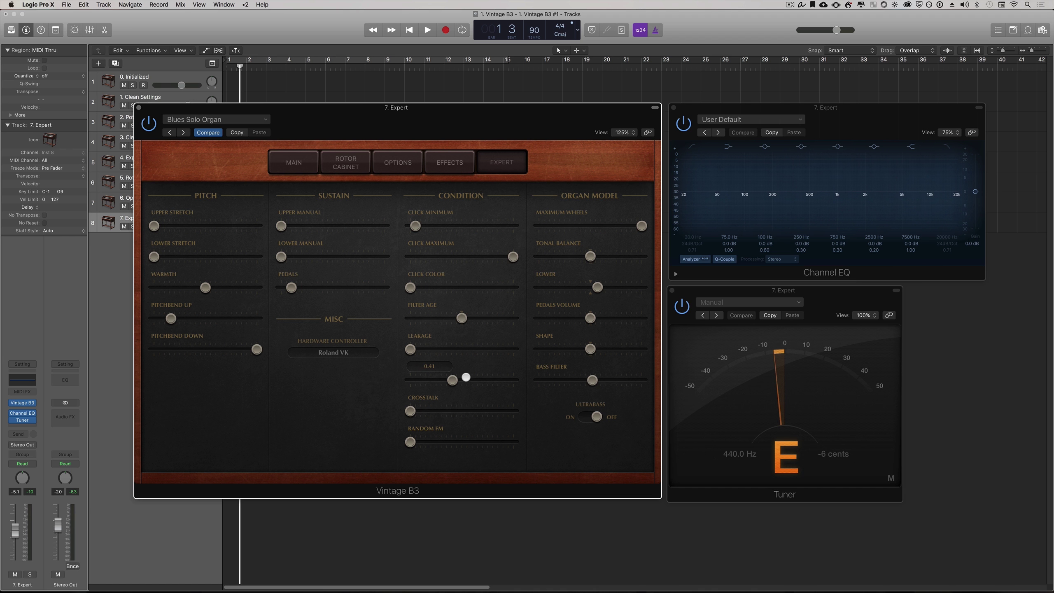
left_click_drag(460, 382, 523, 380)
mouse_move(534, 382)
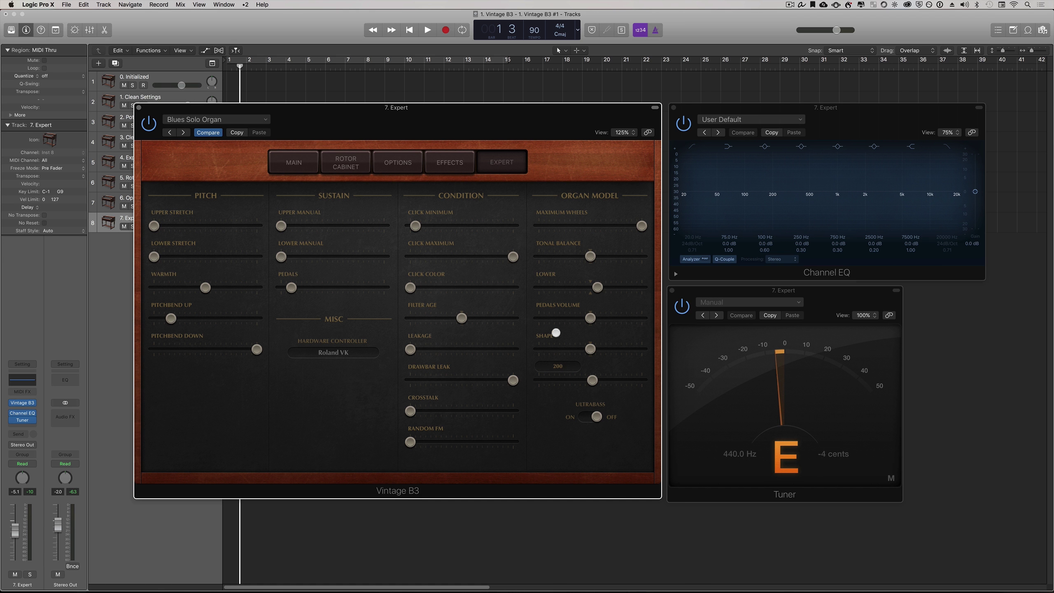
left_click(303, 167)
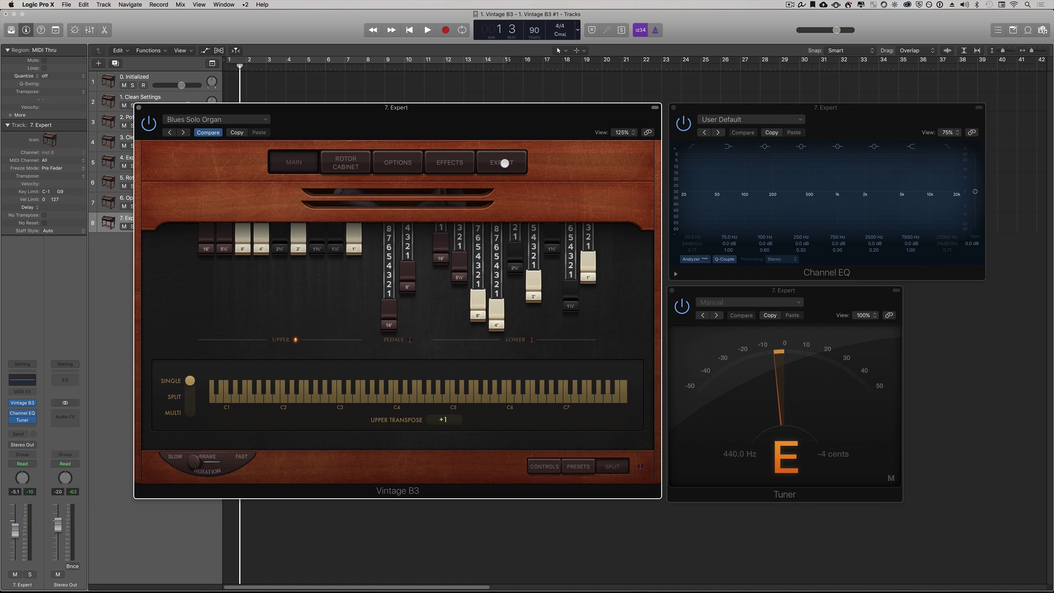
left_click(504, 163)
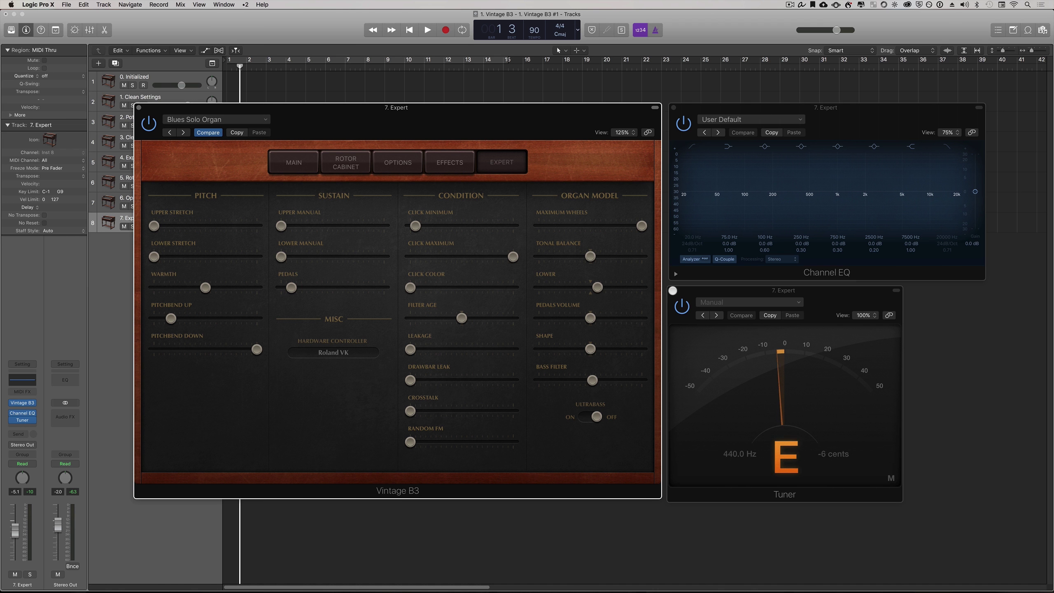
left_click(672, 291)
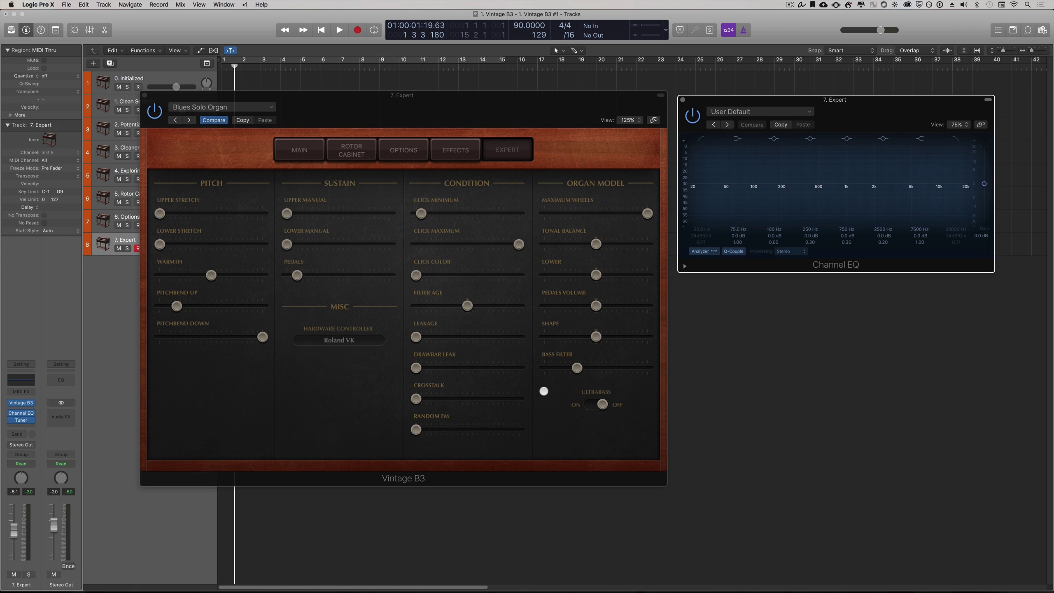
left_click(544, 393)
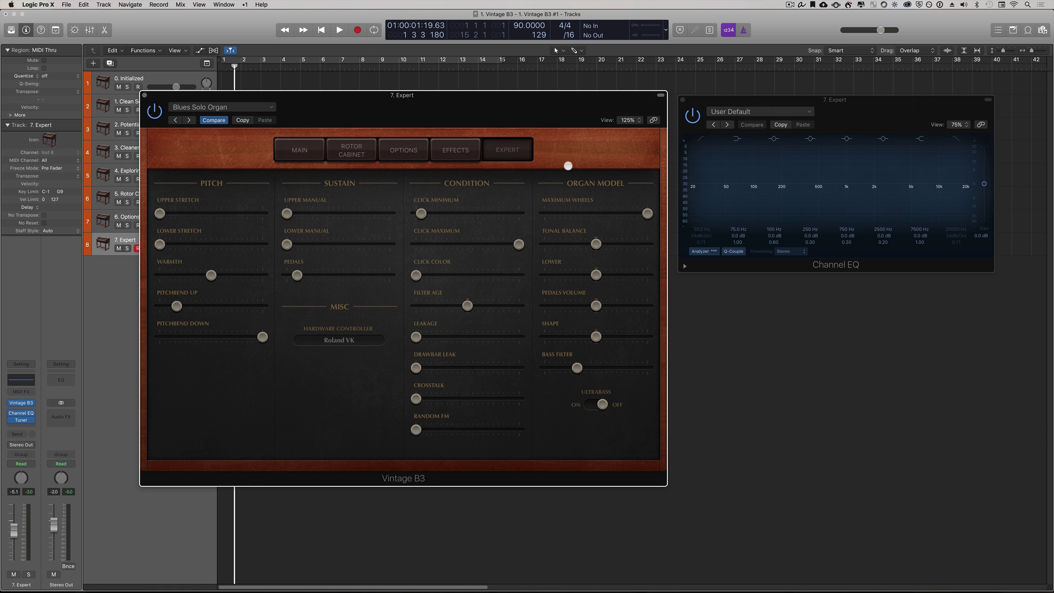
mouse_move(643, 213)
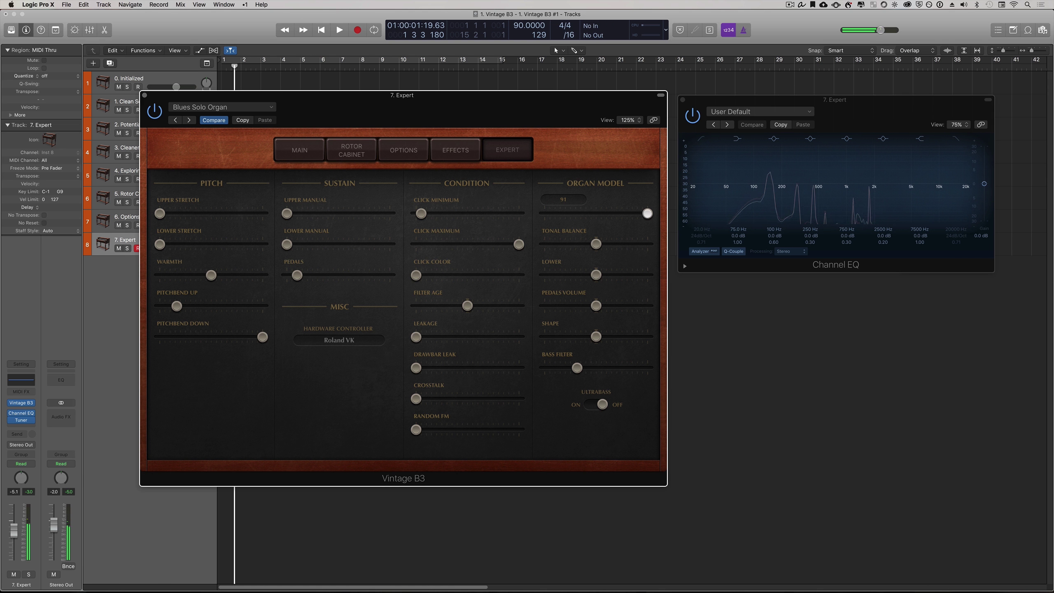
left_click_drag(647, 214, 545, 213)
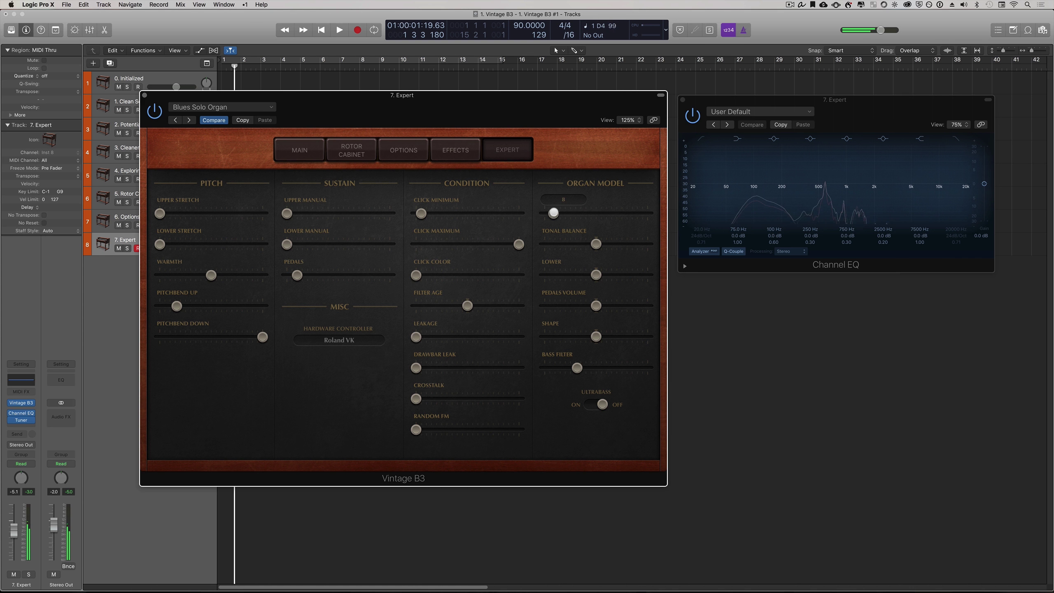
left_click_drag(558, 214, 635, 212)
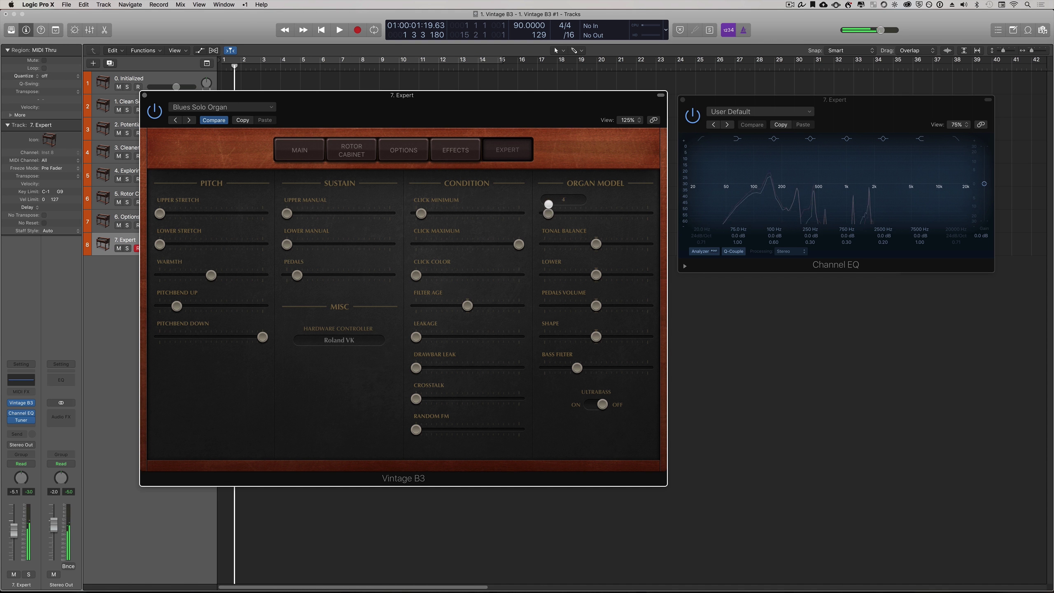
left_click_drag(548, 204, 550, 206)
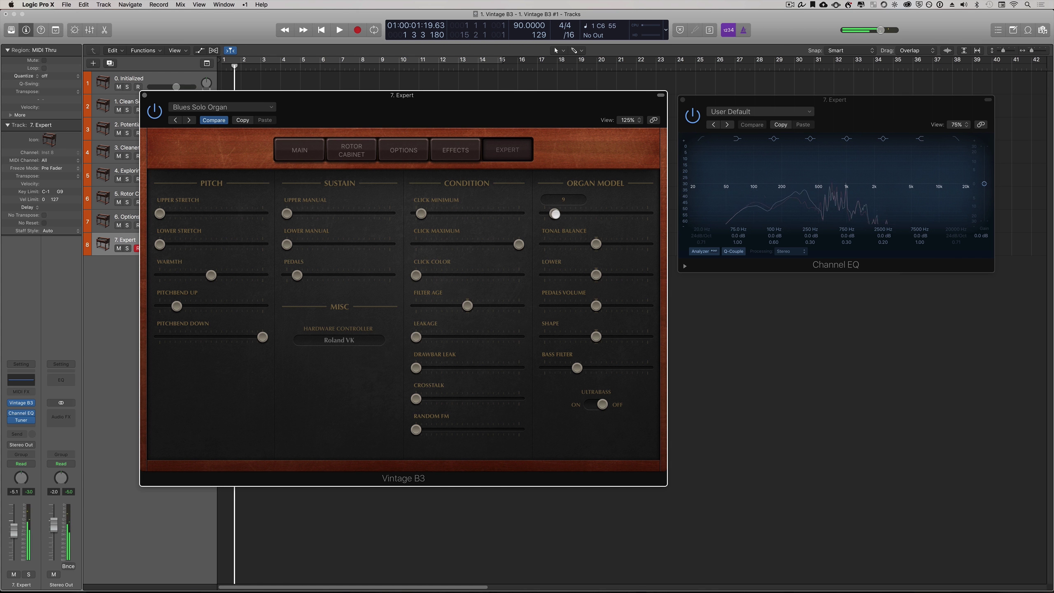
left_click_drag(555, 214, 655, 214)
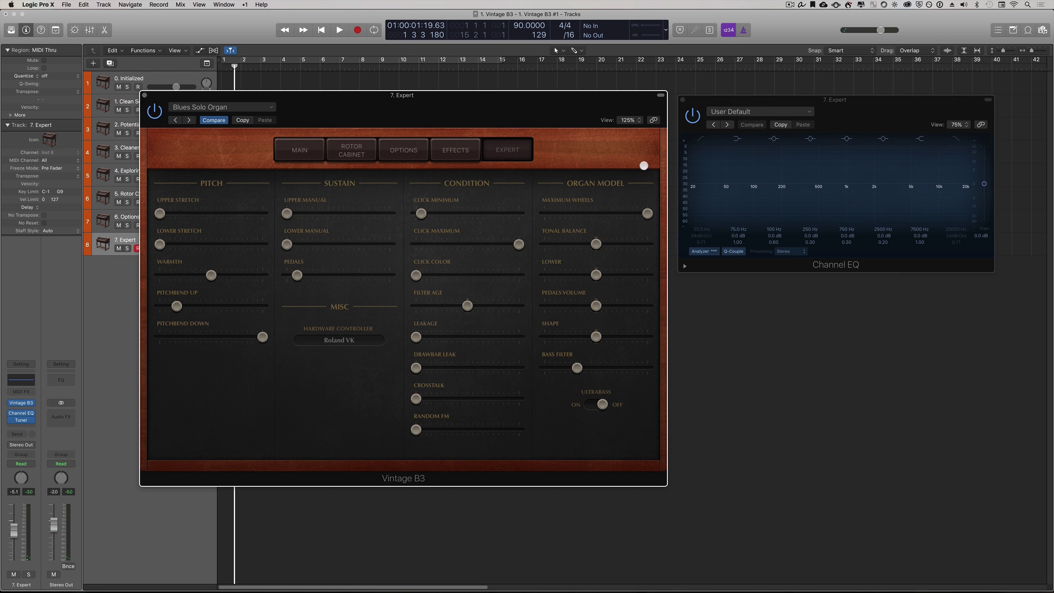
left_click(647, 213)
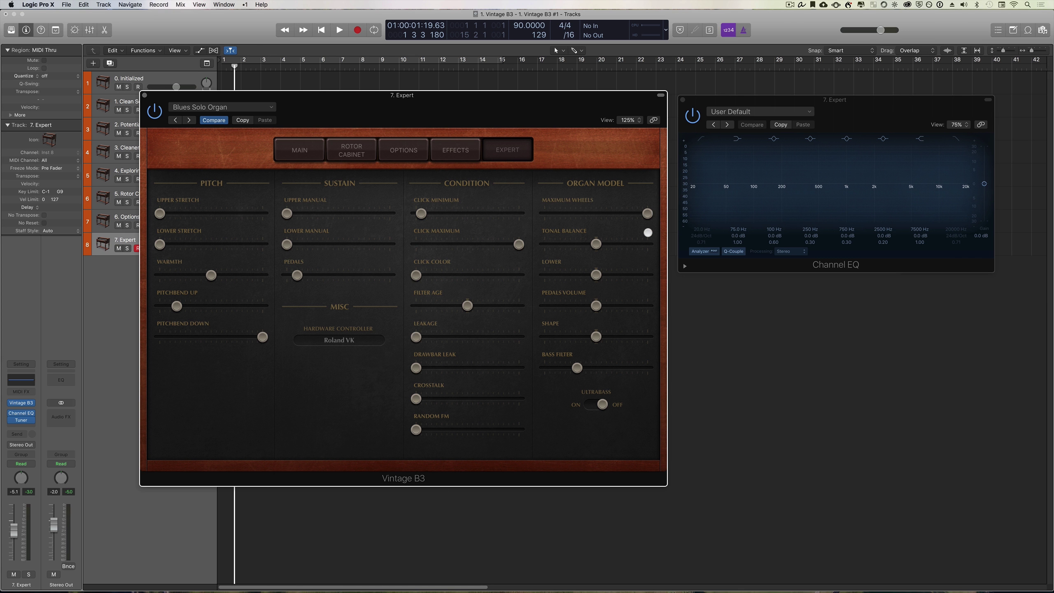
Step: Try Tonal Balance at its maximum, settle it at about 0.51, and select the Lower slider
mouse_move(601, 244)
left_click(305, 153)
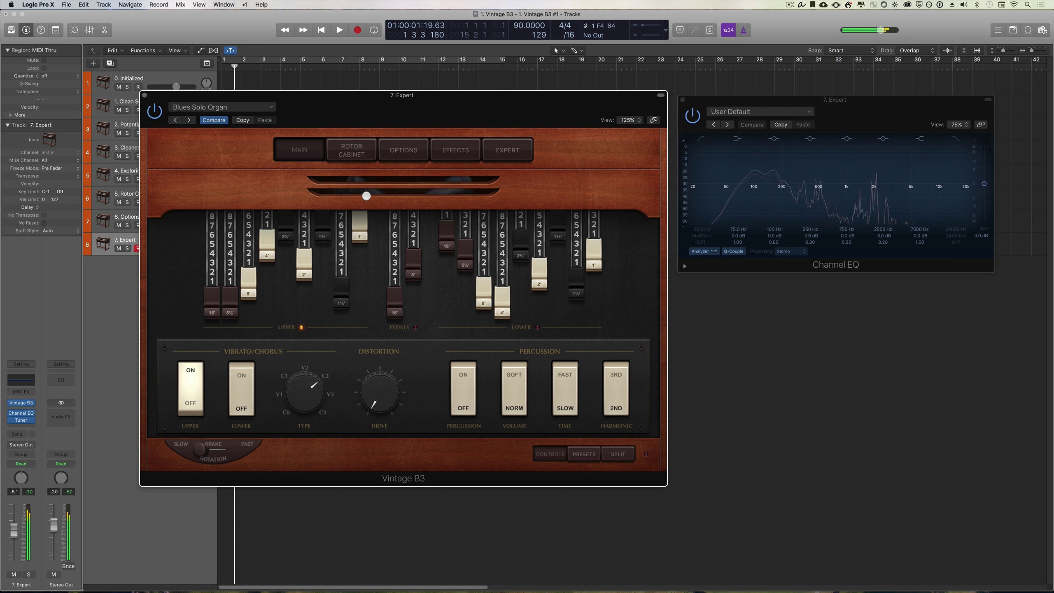
left_click(507, 151)
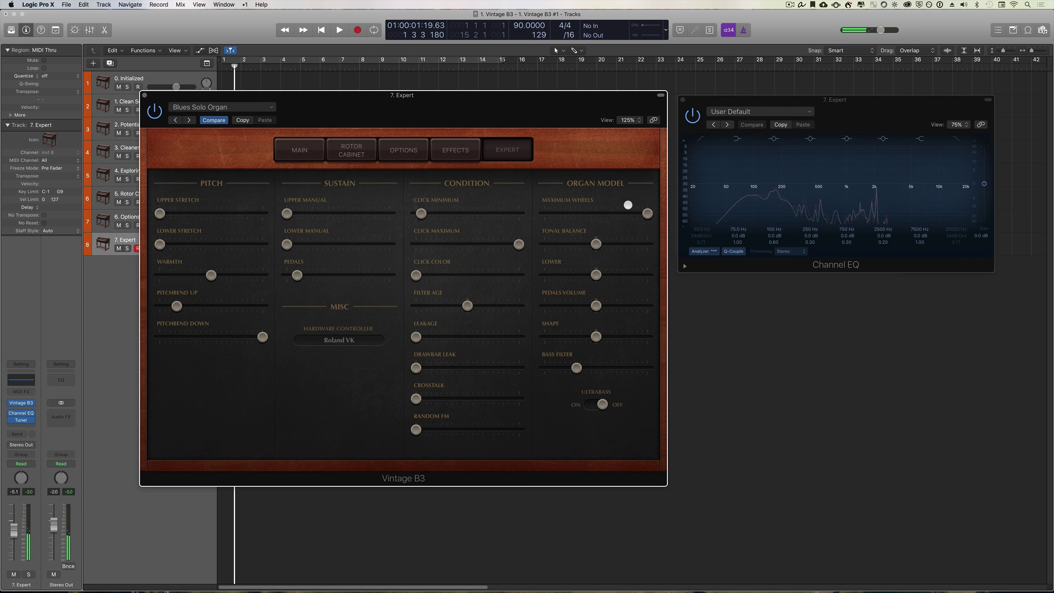
mouse_move(596, 244)
left_mouse_down()
mouse_move(650, 240)
mouse_move(660, 257)
mouse_move(555, 235)
mouse_move(501, 271)
mouse_move(599, 243)
left_mouse_up()
mouse_move(643, 242)
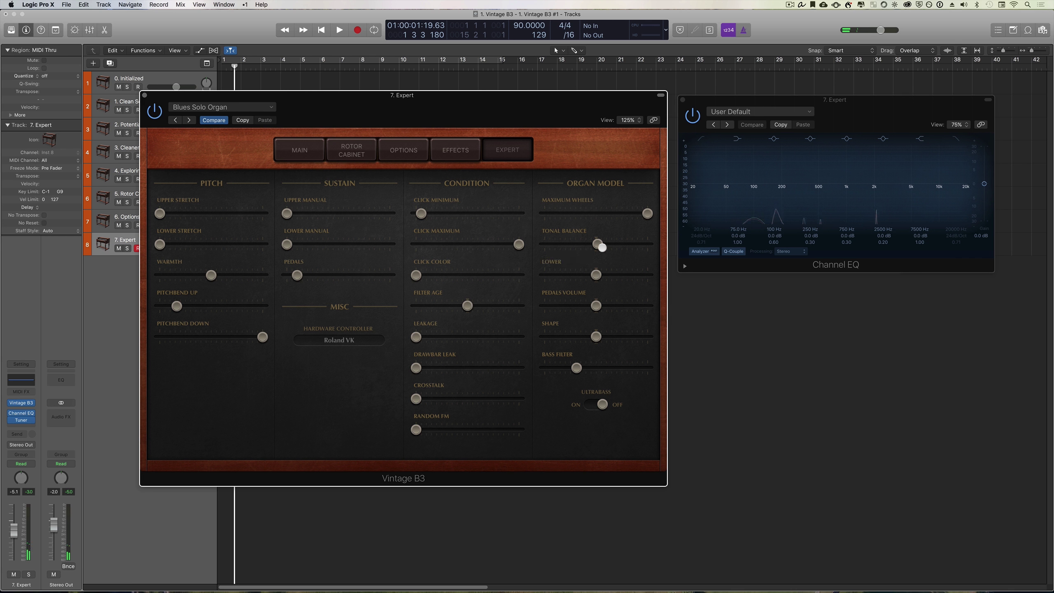
left_click(602, 248)
left_click(595, 279)
Step: Turn the Lower level down slightly and move the upper split point from F4 to F6
mouse_move(595, 275)
left_mouse_down()
mouse_move(558, 276)
mouse_move(623, 278)
mouse_move(586, 276)
mouse_move(596, 275)
left_mouse_up()
left_click(303, 148)
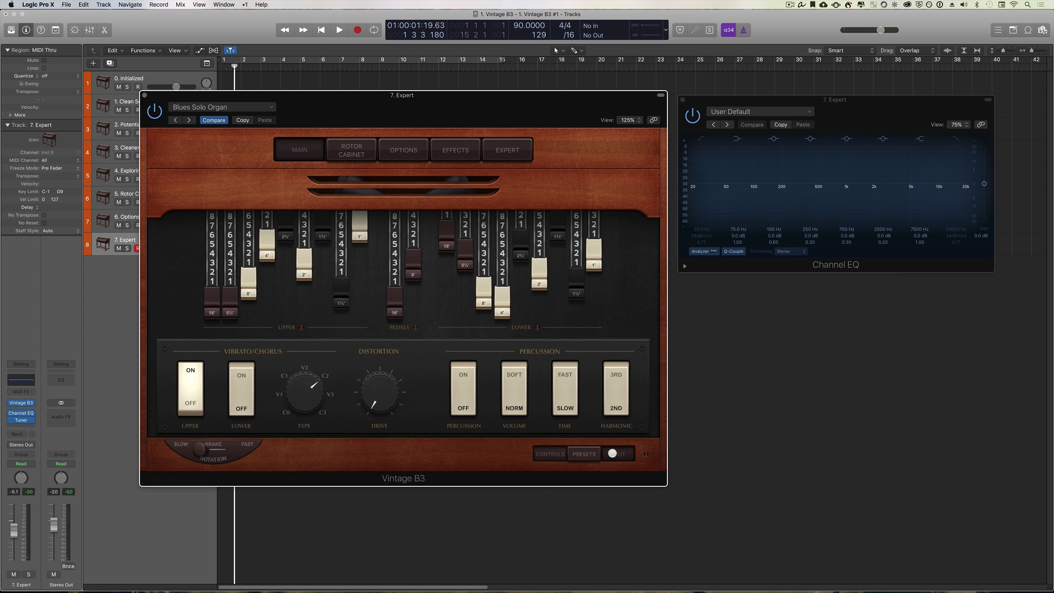
left_click(617, 454)
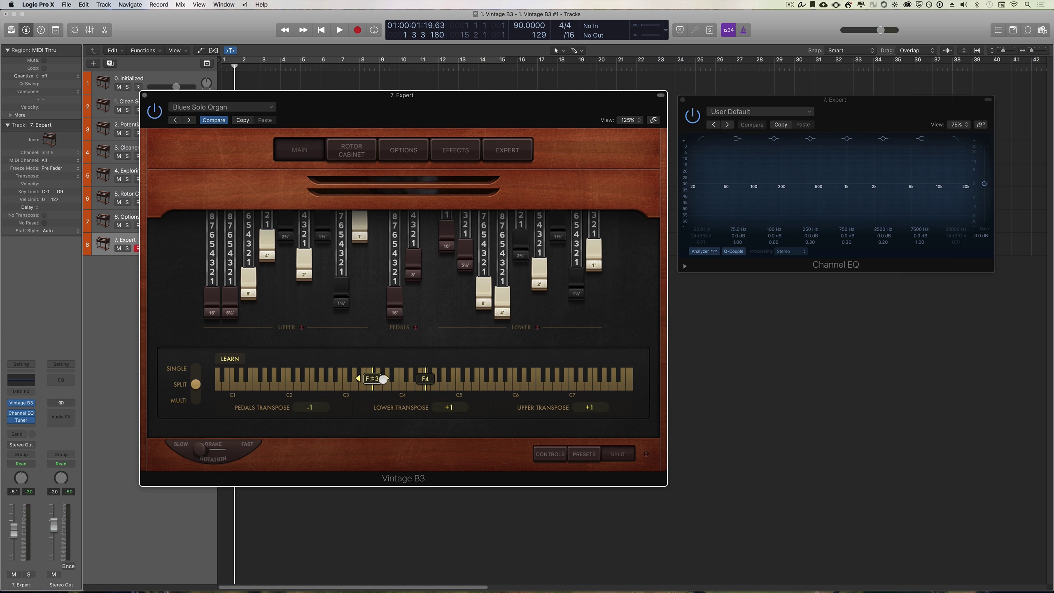
left_click_drag(425, 379, 538, 379)
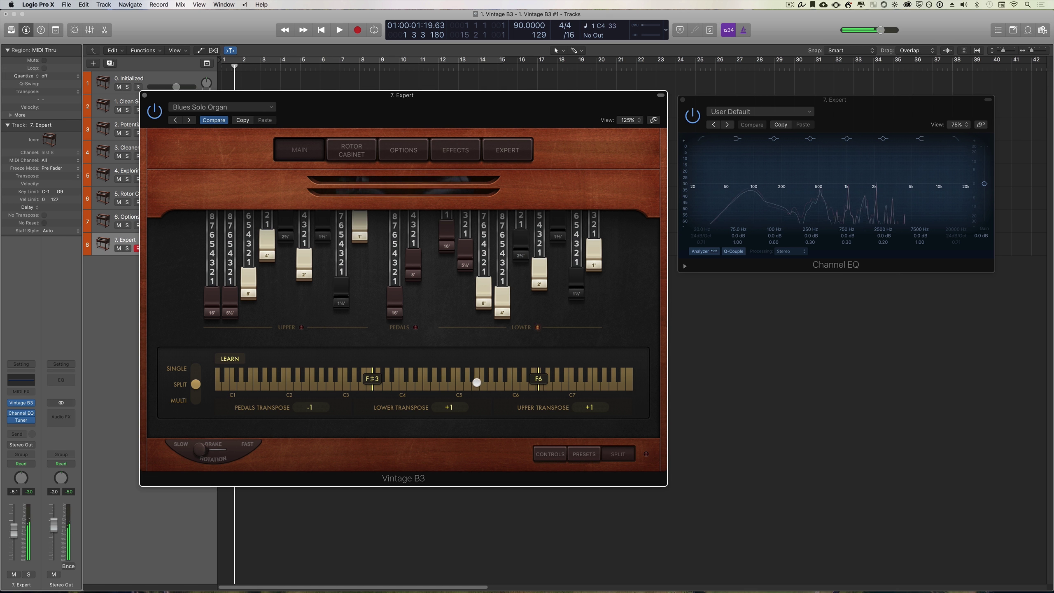
left_click(510, 148)
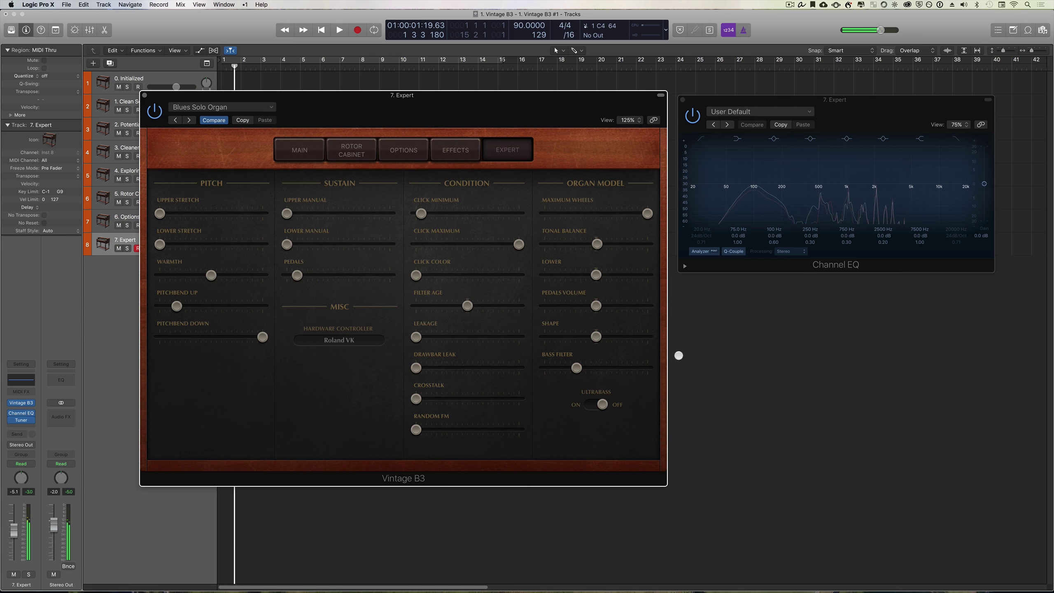
Step: Recheck the split settings and audition Pedals Volume, leaving it at 0.0 dB
mouse_move(595, 275)
left_mouse_down()
mouse_move(557, 278)
mouse_move(594, 276)
left_mouse_up()
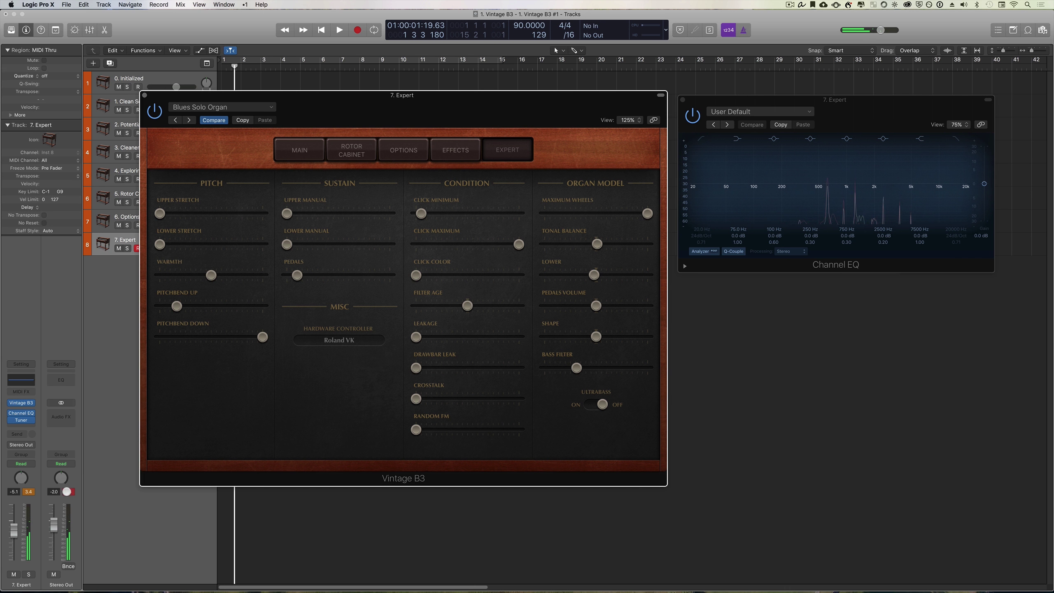
left_click(471, 305)
left_click(603, 307)
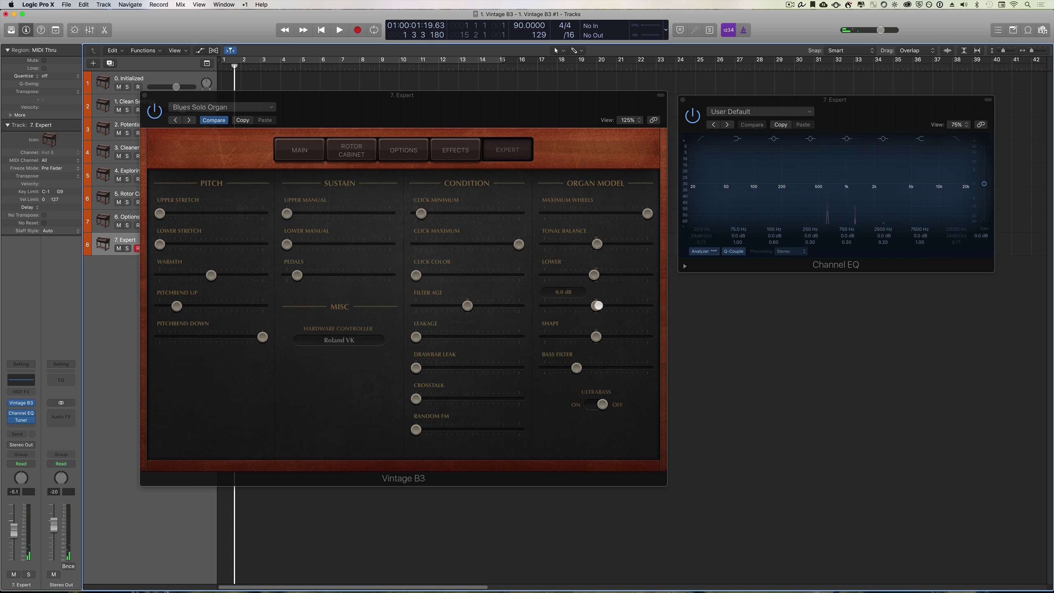
left_click(300, 151)
left_click(618, 454)
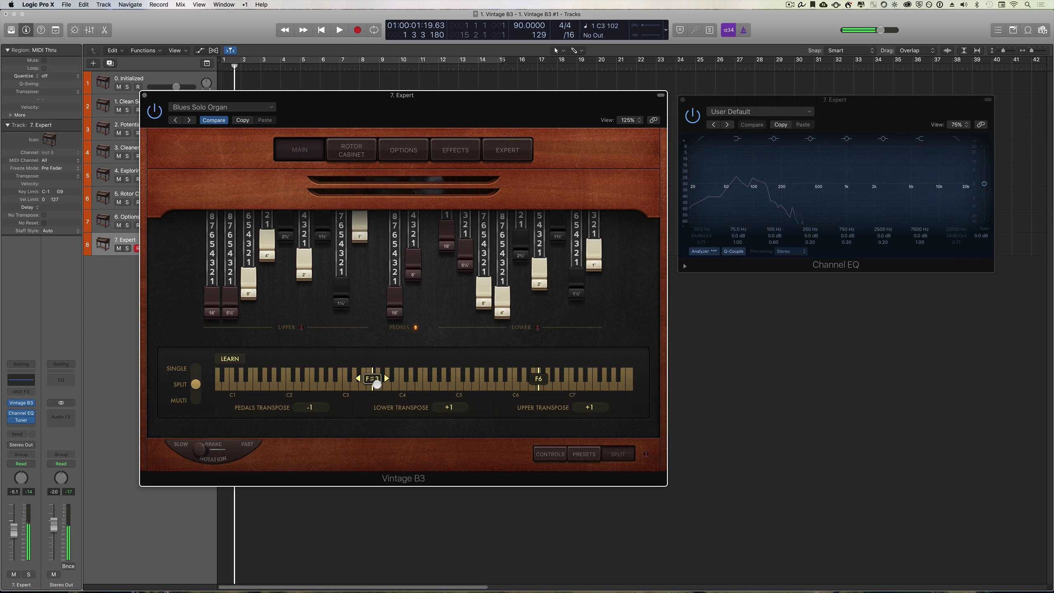
left_click(511, 148)
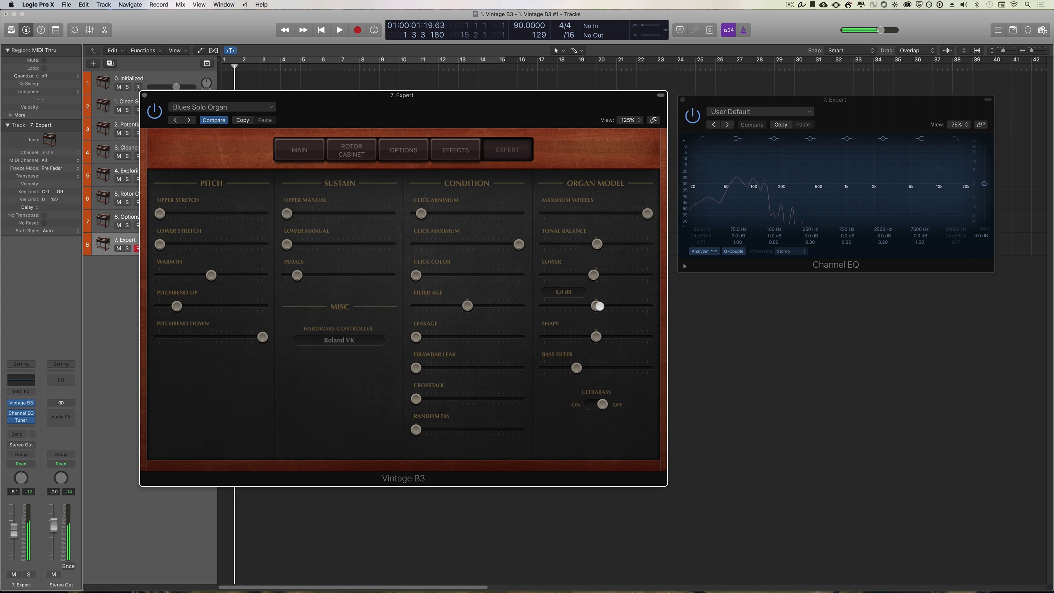
mouse_move(599, 305)
left_mouse_down()
mouse_move(560, 303)
mouse_move(598, 305)
left_mouse_up()
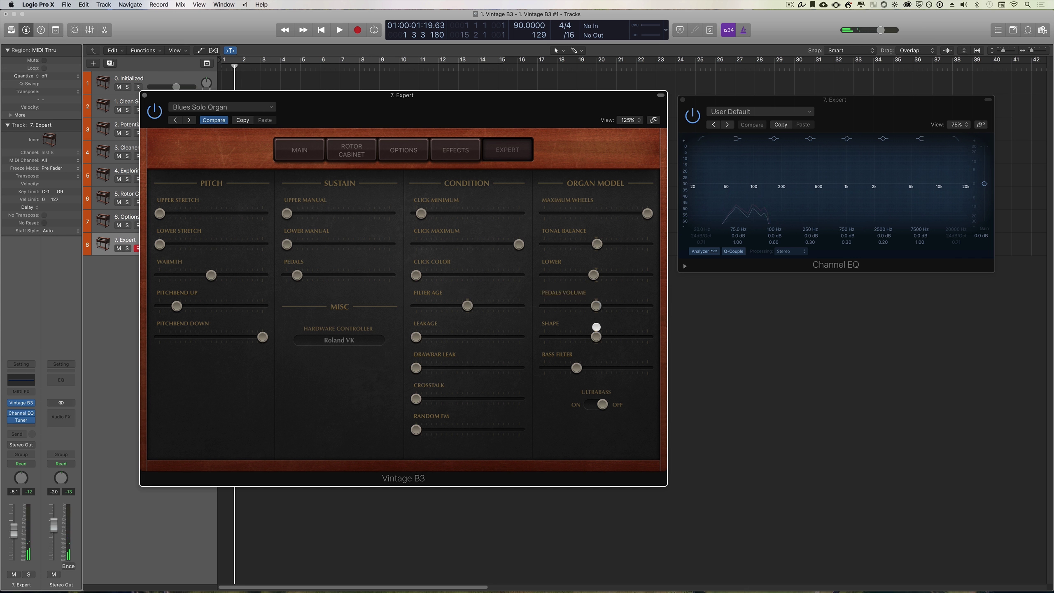
Step: Switch the keyboard mode from Split to Single and set Shape to 0.06
mouse_move(595, 336)
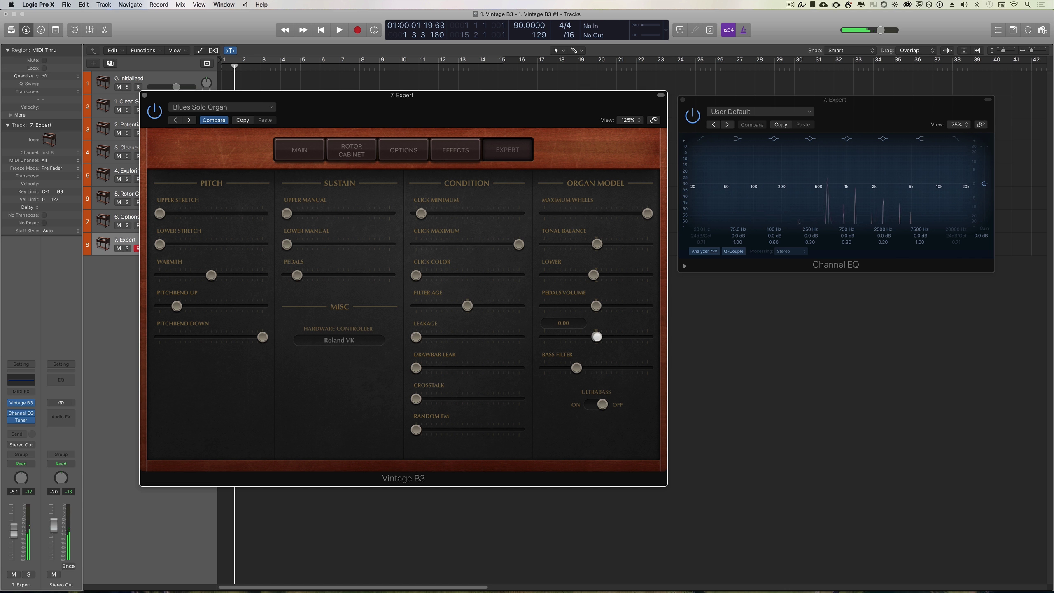
mouse_move(617, 337)
left_mouse_down()
mouse_move(644, 335)
mouse_move(635, 337)
left_mouse_up()
left_click(306, 143)
left_click(621, 453)
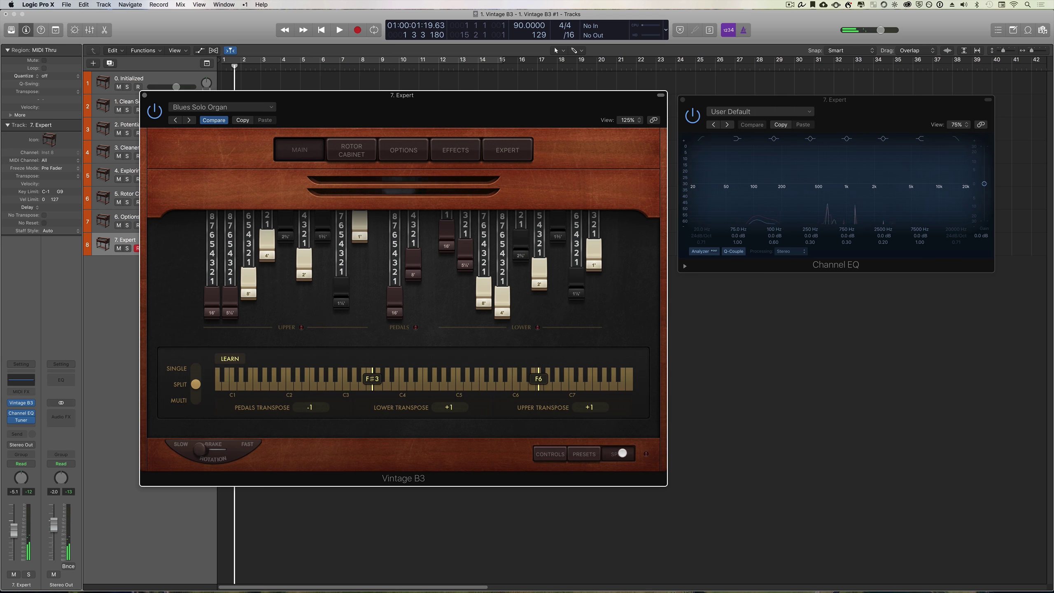
left_click(197, 368)
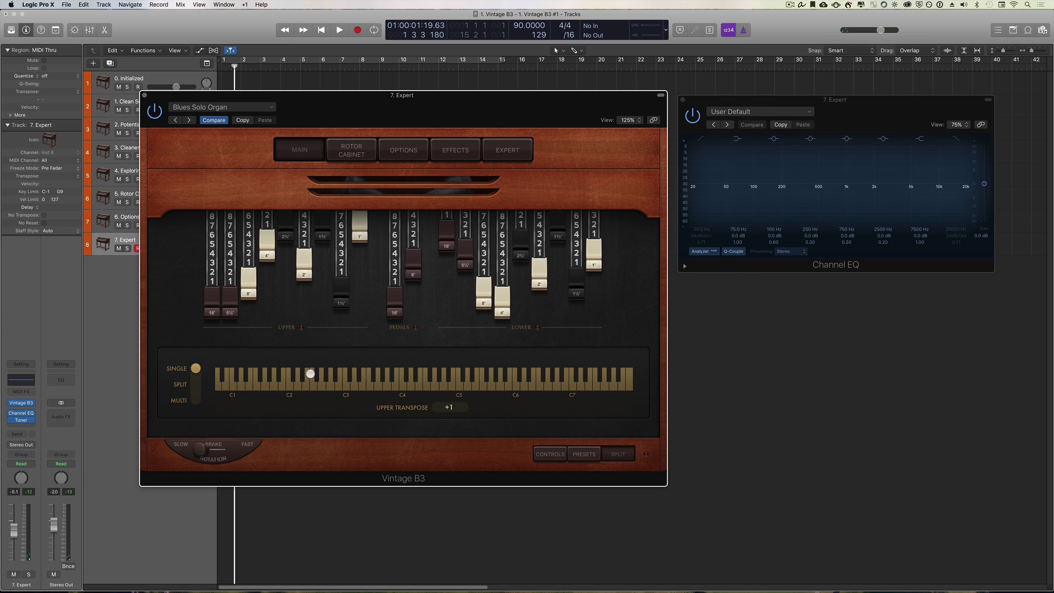
left_click(523, 156)
left_click_drag(635, 337, 578, 370)
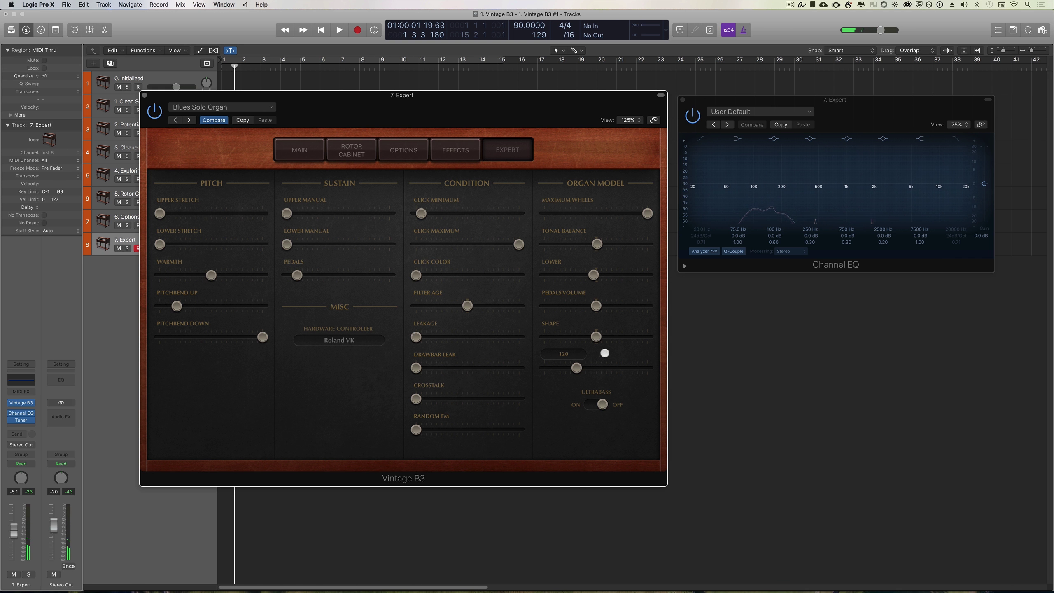
Step: Re-enable split keyboard mode and move the lower split point up to A3
left_click(307, 151)
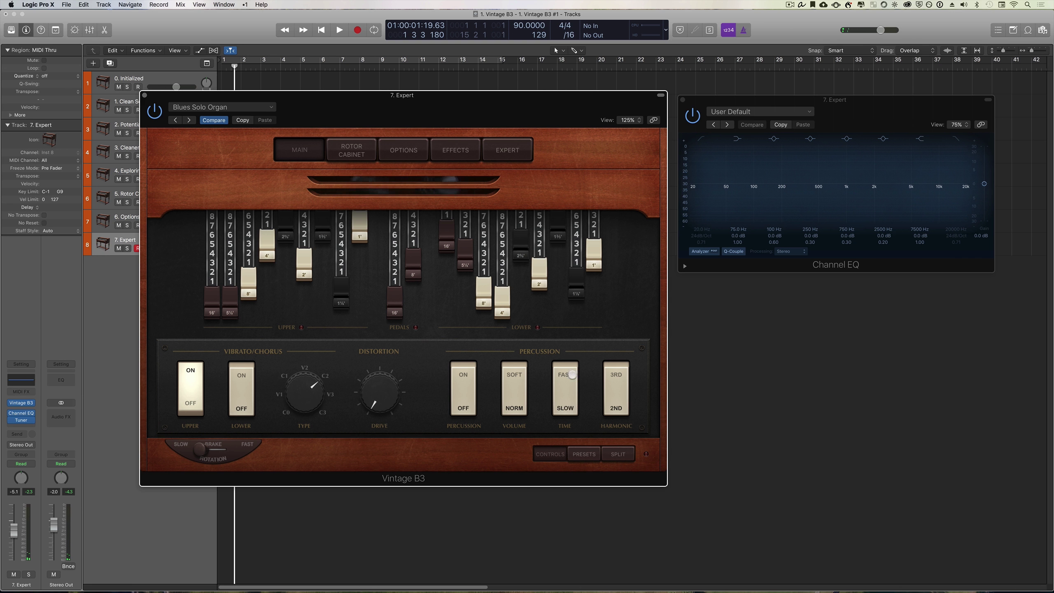
left_click(618, 454)
left_click(195, 378)
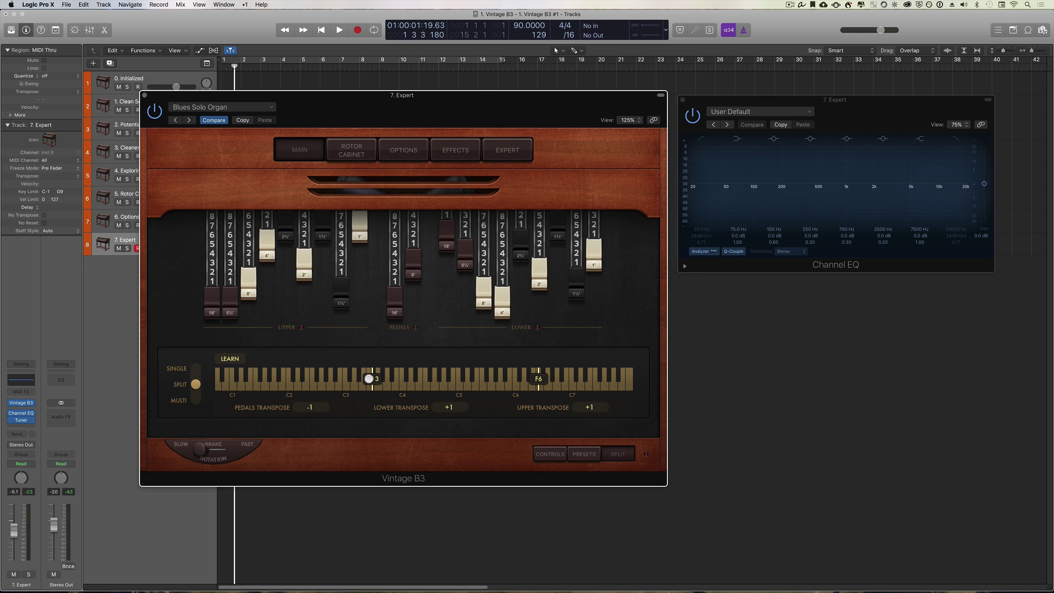
left_click_drag(369, 377, 393, 373)
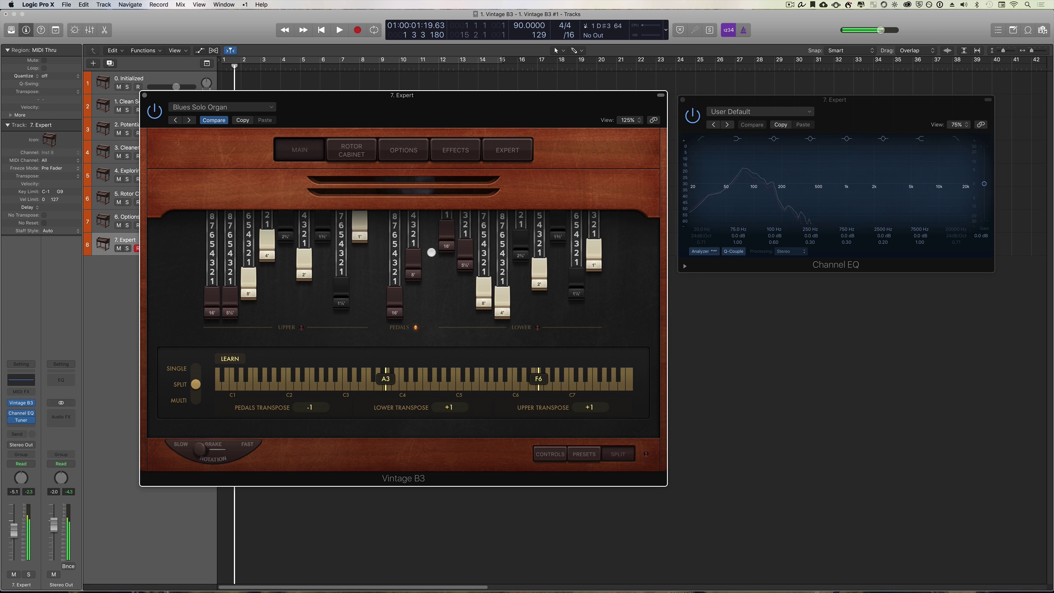
Step: On the Expert page, push the Bass Filter from 120 to its maximum of 600
left_click(501, 148)
mouse_move(574, 369)
left_mouse_down()
mouse_move(542, 368)
mouse_move(557, 369)
left_mouse_up()
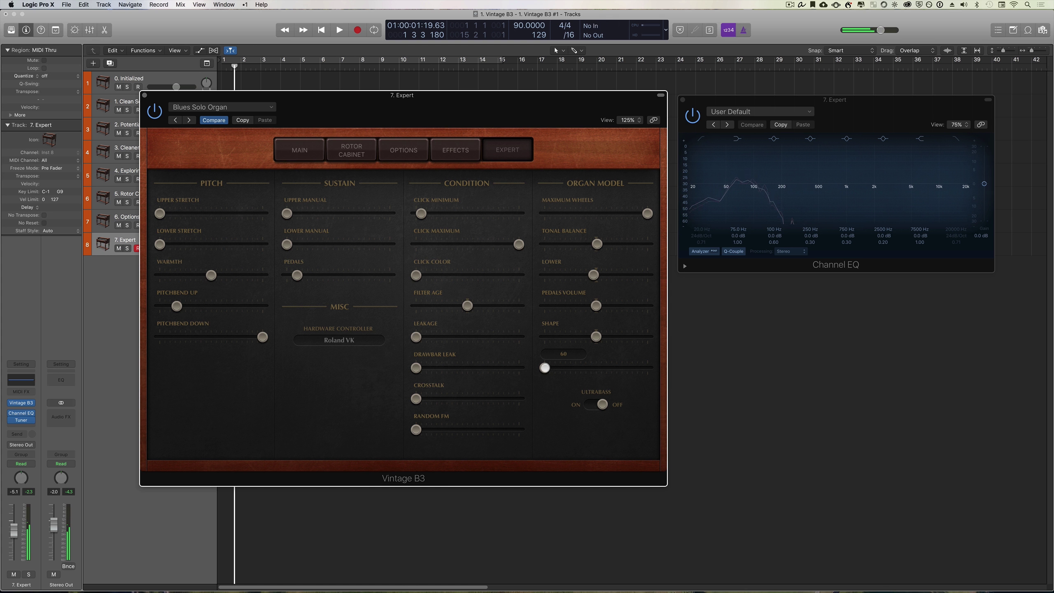
left_click_drag(544, 367, 660, 365)
Step: Switch Ultrabass on, then go back to the Main drawbar page
left_click_drag(602, 403, 579, 406)
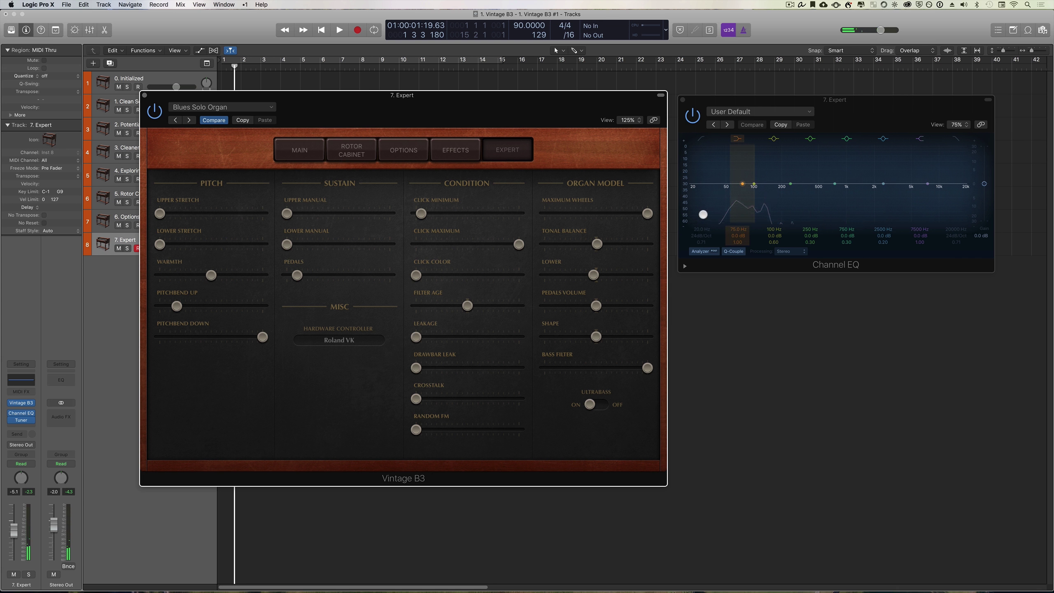
left_click(301, 152)
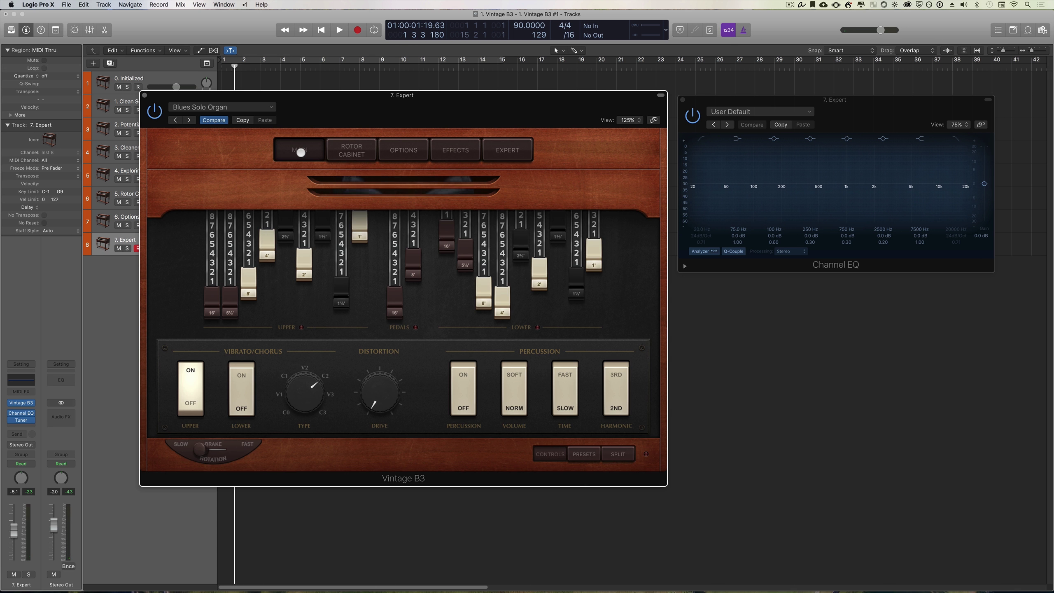